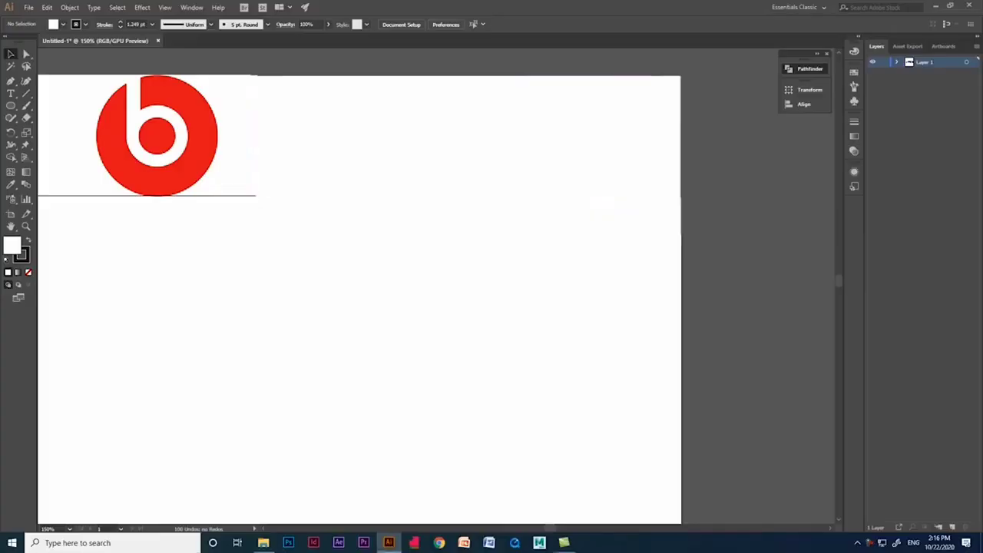
# Create a new layer above the logo layer and name it Beats.
pyautogui.hotkey('ctrl', 'a')
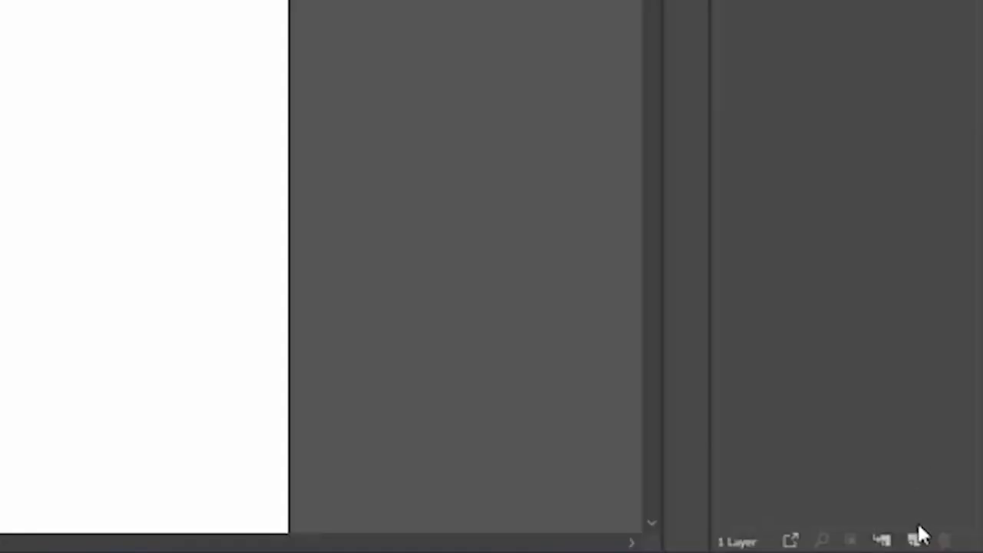
pyautogui.click(919, 538)
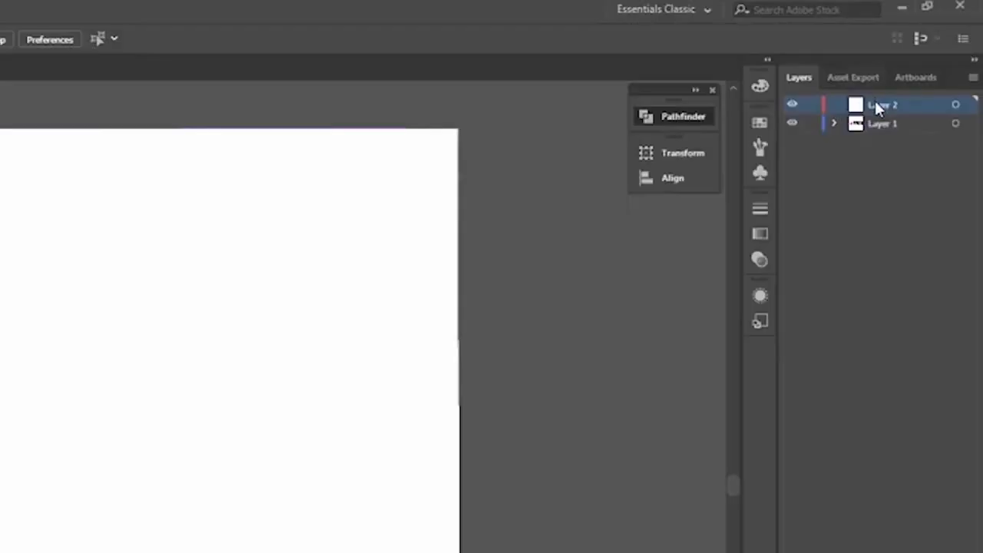
pyautogui.write('Bea')
pyautogui.write('ts')
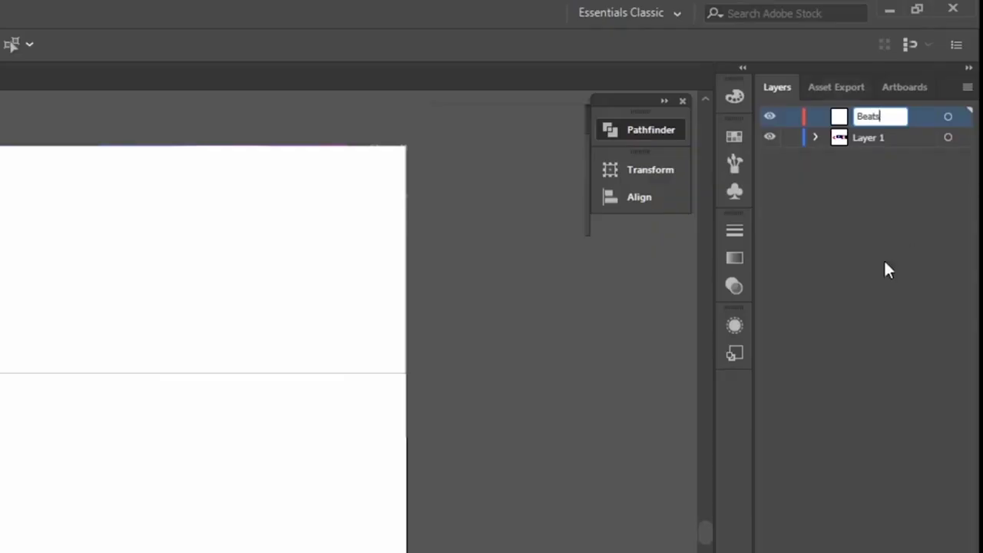
pyautogui.click(868, 273)
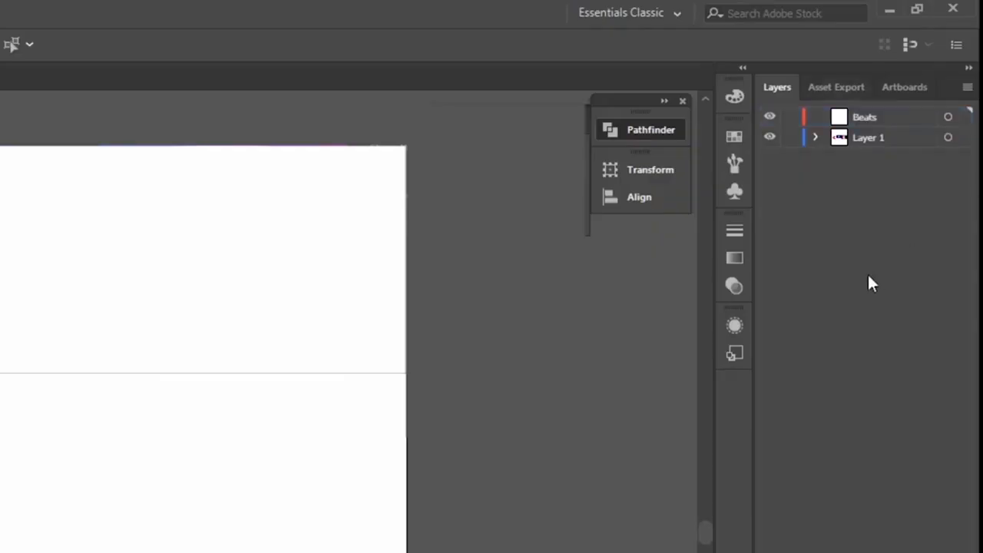
# Draw a circle about 2.21 in wide matching the Beats logo's outer edge and place it below the logo.
pyautogui.moveTo(190, 132)
pyautogui.mouseDown()
pyautogui.moveTo(251, 192)
pyautogui.moveTo(305, 224)
pyautogui.moveTo(356, 288)
pyautogui.moveTo(281, 217)
pyautogui.moveTo(286, 228)
pyautogui.mouseUp()
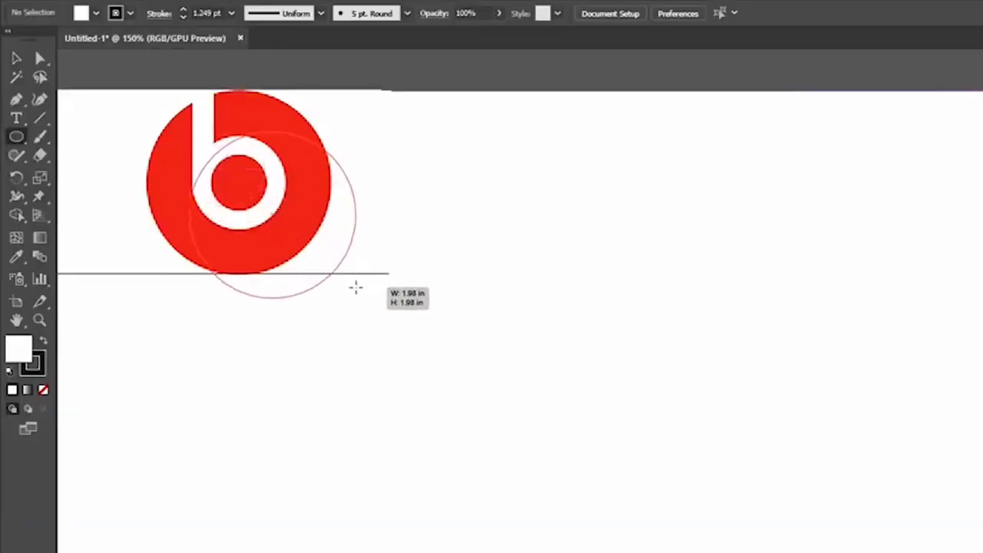
pyautogui.press('v')
pyautogui.moveTo(317, 273); pyautogui.dragTo(335, 280)
pyautogui.moveTo(263, 211); pyautogui.dragTo(254, 457)
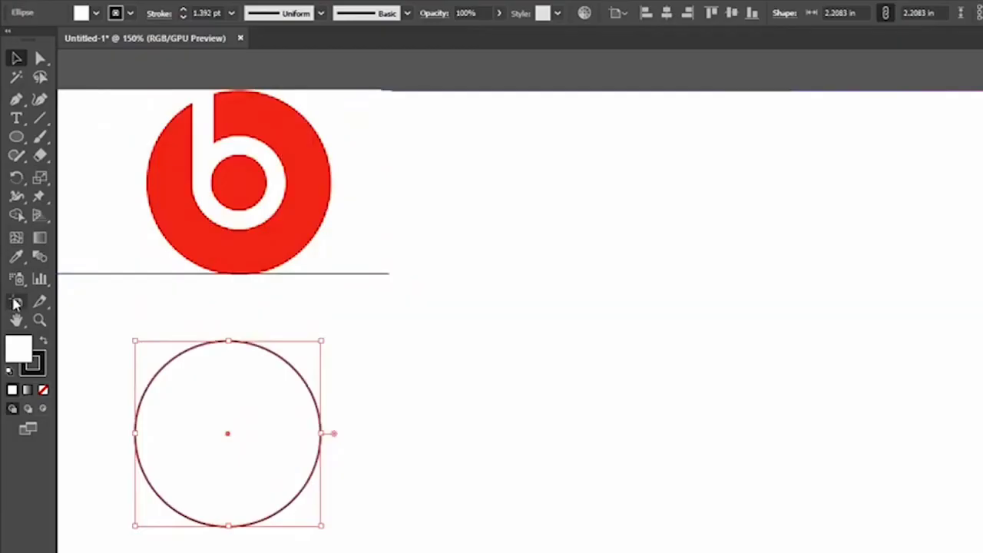
# Fill the new circle with the red sampled from the reference logo.
pyautogui.moveTo(14, 258); pyautogui.dragTo(74, 265)
pyautogui.click(176, 164)
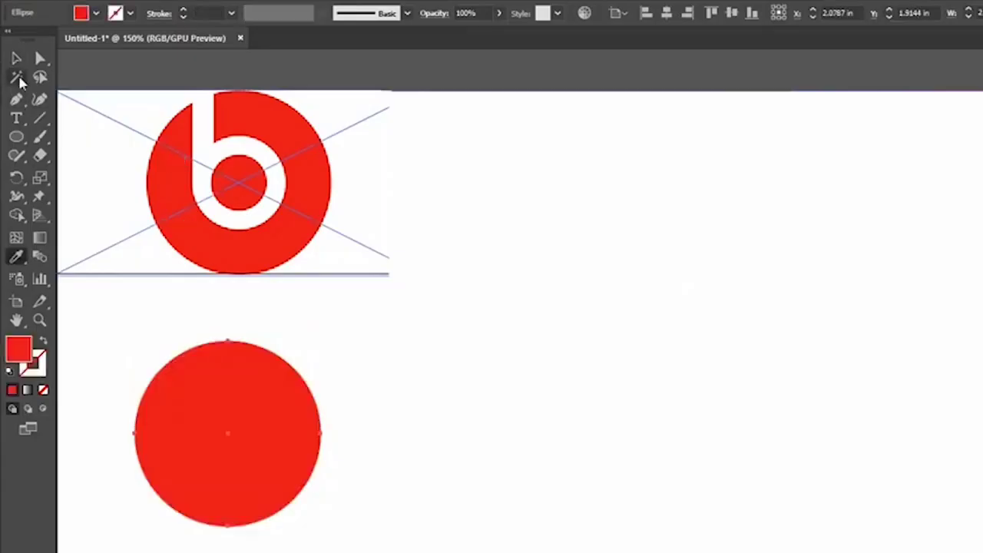
pyautogui.click(16, 59)
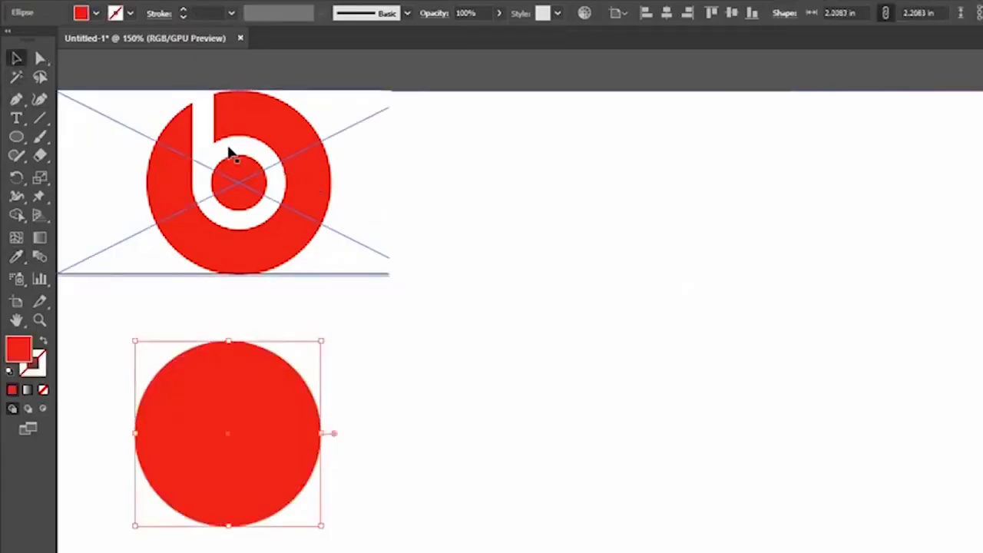
# Duplicate the red circle beside the original and shrink the copy to about 1.05 in wide.
pyautogui.moveTo(245, 419); pyautogui.dragTo(435, 436)
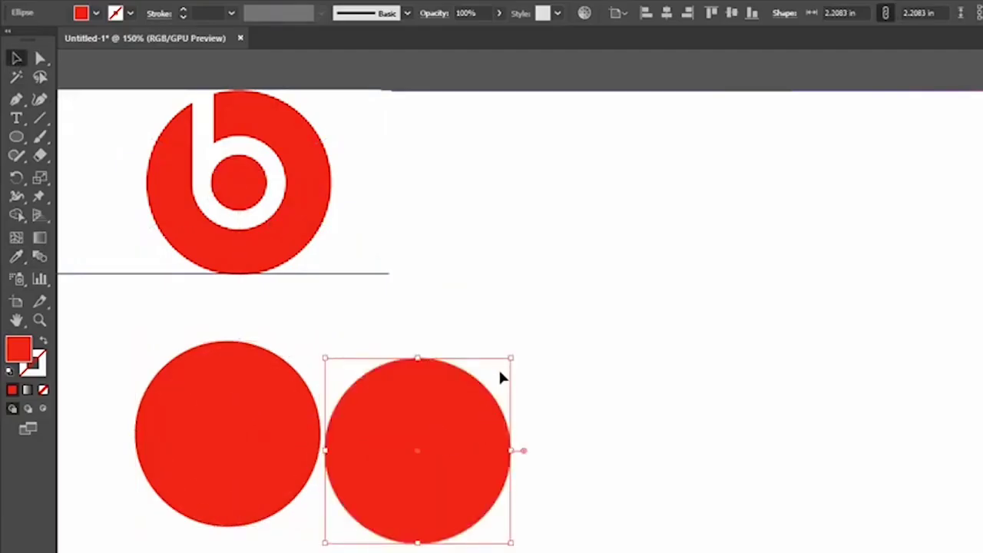
pyautogui.moveTo(511, 359); pyautogui.dragTo(259, 171)
# Draw a narrow vertical rectangle for the b's stem, then place it and the small circle over the red disc in white.
pyautogui.moveTo(20, 141); pyautogui.dragTo(71, 139)
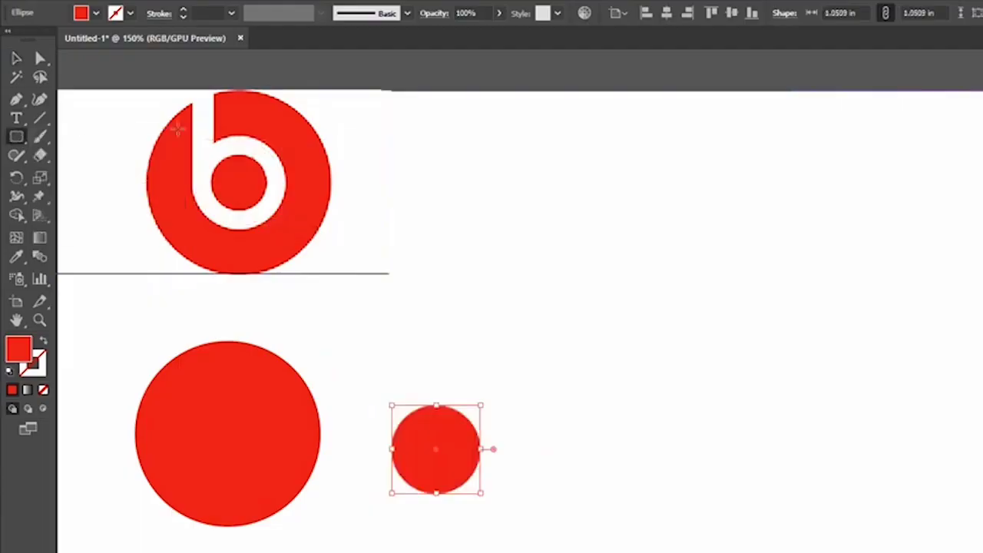
pyautogui.moveTo(189, 79); pyautogui.dragTo(211, 166)
pyautogui.press('v')
pyautogui.moveTo(199, 108)
pyautogui.mouseDown()
pyautogui.moveTo(408, 379)
pyautogui.moveTo(403, 399)
pyautogui.mouseUp()
pyautogui.doubleClick(19, 350)
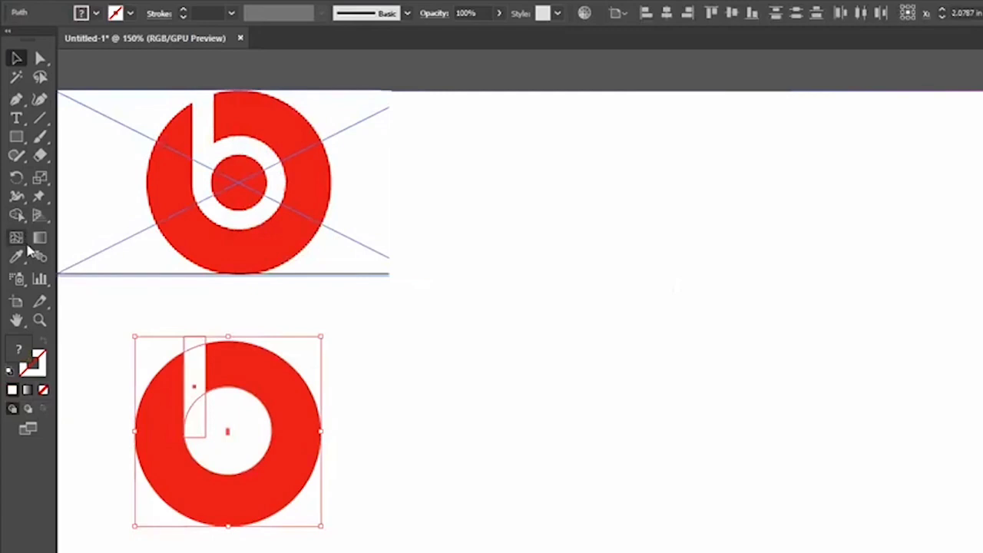
# Merge the stem and inner circle with the Shape Builder tool and delete the stem piece protruding above the disc.
pyautogui.click(17, 216)
pyautogui.click(80, 218)
pyautogui.moveTo(192, 373)
pyautogui.mouseDown()
pyautogui.moveTo(205, 451)
pyautogui.moveTo(253, 469)
pyautogui.mouseUp()
pyautogui.press('a')
pyautogui.click(120, 345)
pyautogui.click(196, 346)
pyautogui.press('Delete')
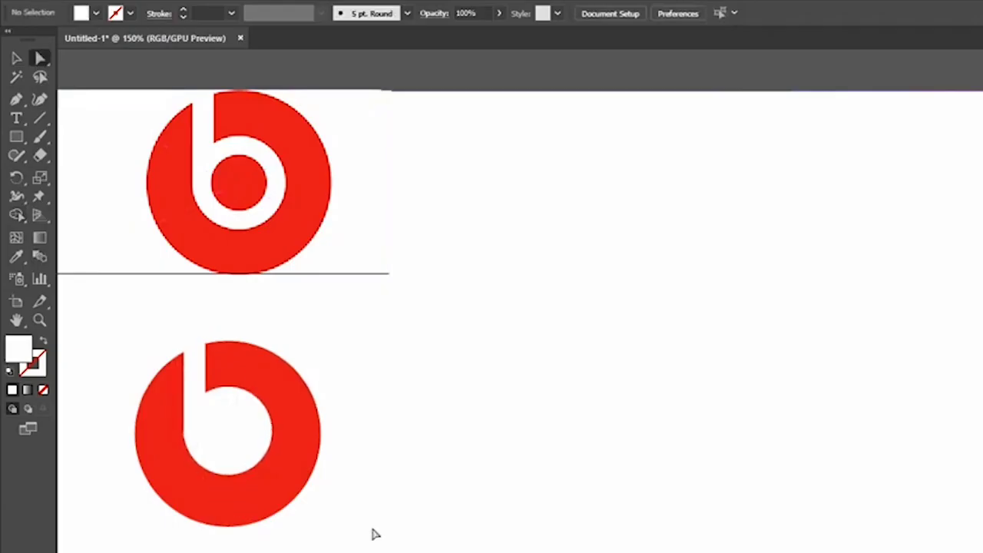
# Add a small circle at the centre of the b and fill it with the logo's red.
pyautogui.moveTo(16, 137); pyautogui.dragTo(84, 174)
pyautogui.moveTo(223, 168)
pyautogui.mouseDown()
pyautogui.moveTo(257, 173)
pyautogui.moveTo(307, 223)
pyautogui.moveTo(278, 224)
pyautogui.moveTo(228, 407)
pyautogui.moveTo(235, 448)
pyautogui.moveTo(229, 433)
pyautogui.mouseUp()
pyautogui.click(17, 258)
pyautogui.click(250, 114)
pyautogui.click(15, 60)
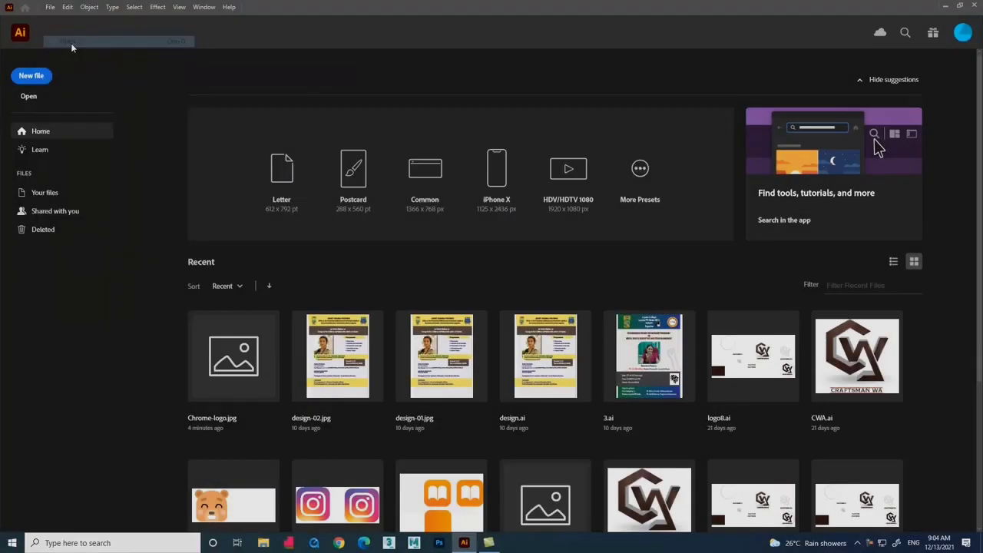
# Open Chrome-logo.jpg and move the logo image toward the left side of the artboard.
pyautogui.hotkey('ctrl', 'o')
pyautogui.click(396, 91)
pyautogui.click(393, 259)
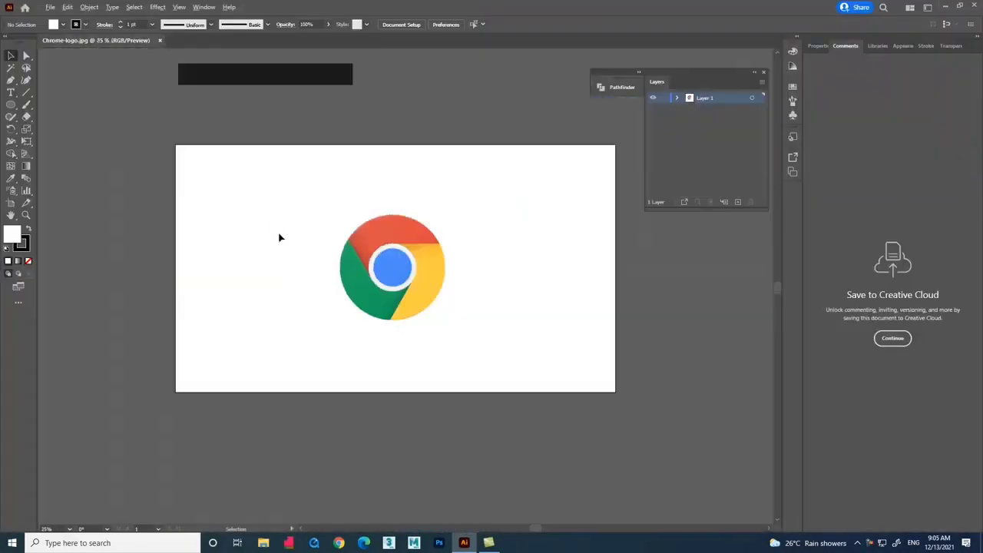
pyautogui.moveTo(389, 275); pyautogui.dragTo(292, 270)
pyautogui.scroll(1, 306, 245)
# Lock the logo image's layer and add a new layer above it for tracing.
pyautogui.click(664, 98)
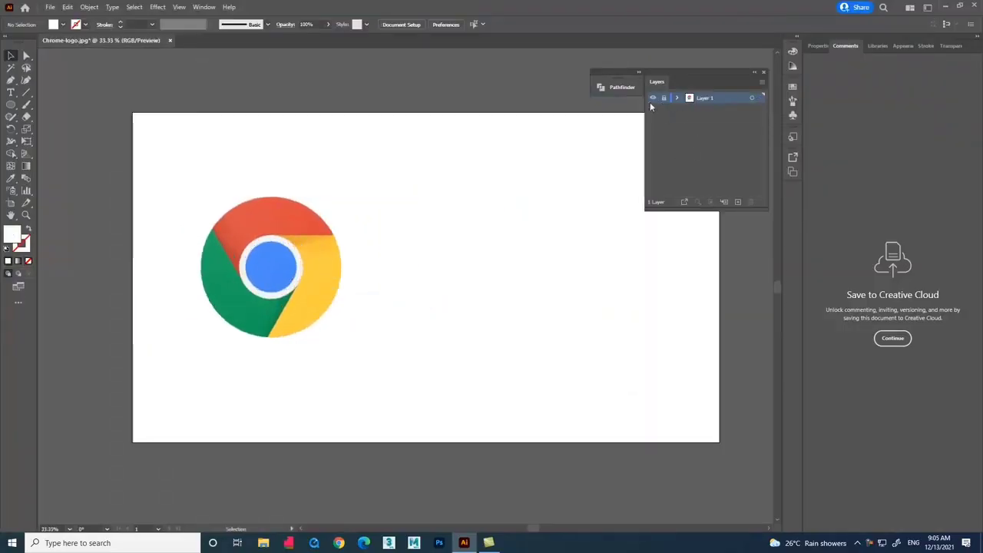
pyautogui.click(738, 202)
# Trace the red segment's inner arc along the white ring with the Pen tool, breaking the tangent at each anchor.
pyautogui.rightClick(29, 204)
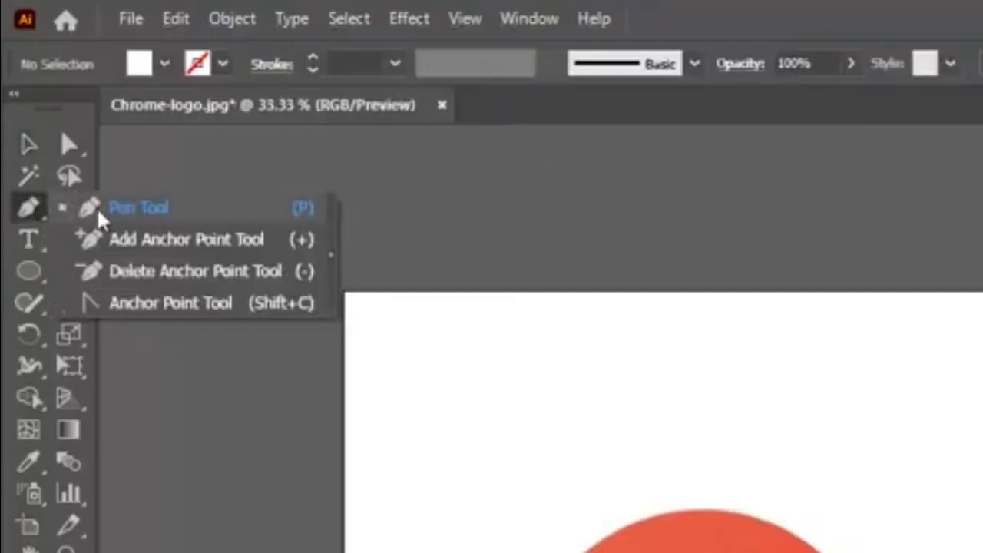
pyautogui.click(127, 209)
pyautogui.scroll(4, 258, 323)
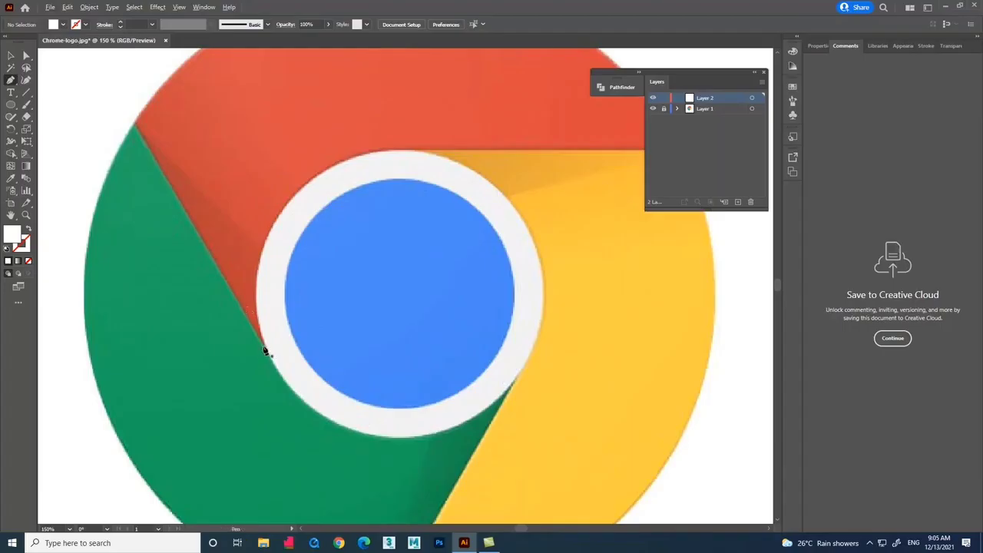
pyautogui.click(265, 348)
pyautogui.moveTo(282, 210); pyautogui.dragTo(330, 120)
pyautogui.click(289, 208)
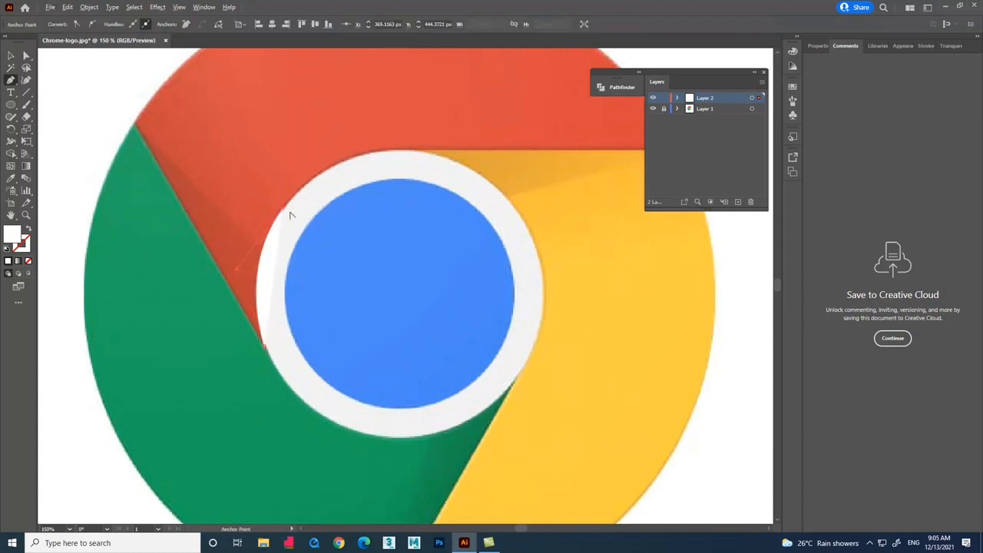
pyautogui.click(390, 150)
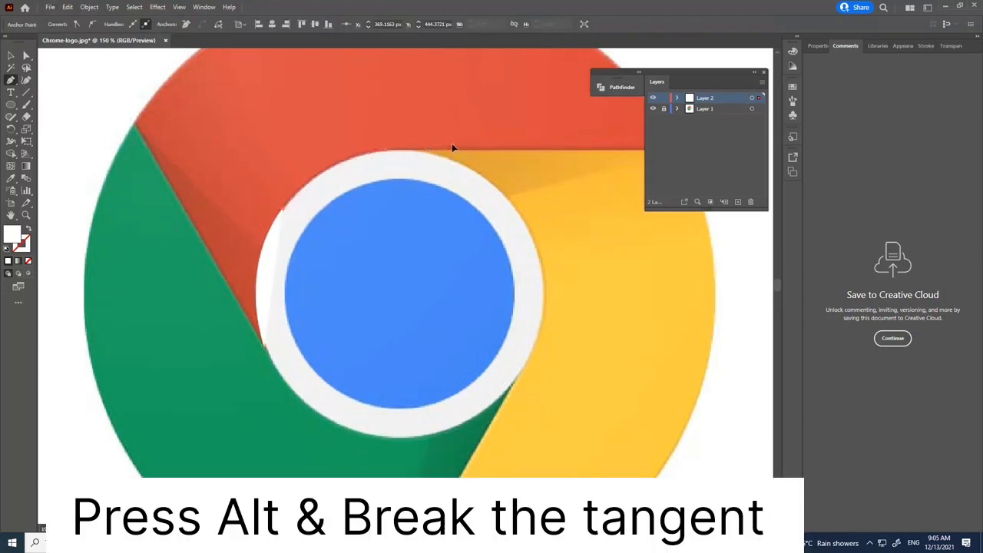
pyautogui.moveTo(452, 145); pyautogui.dragTo(453, 146)
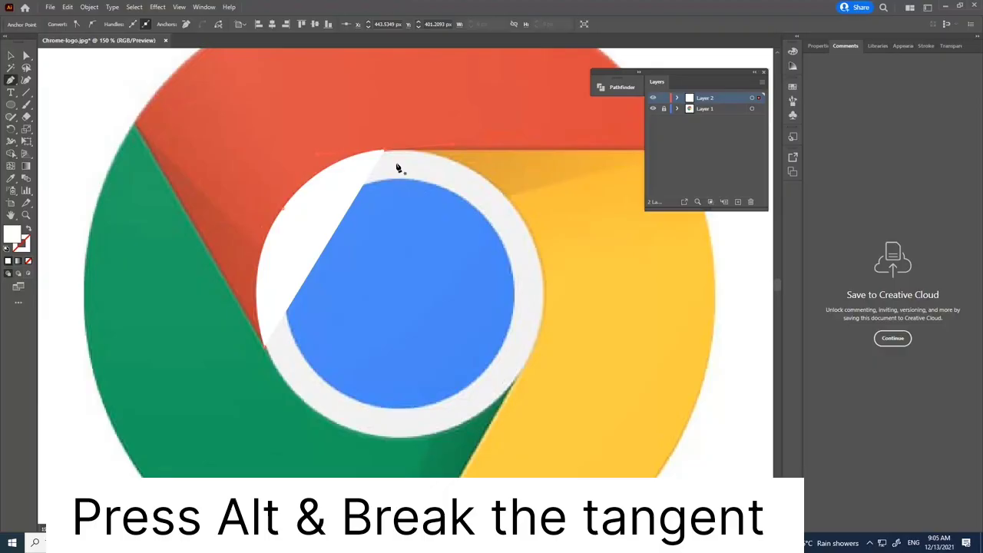
# Continue the path along the red segment's straight edge and outer arc, and close it at the starting anchor.
pyautogui.scroll(-2, 309, 257)
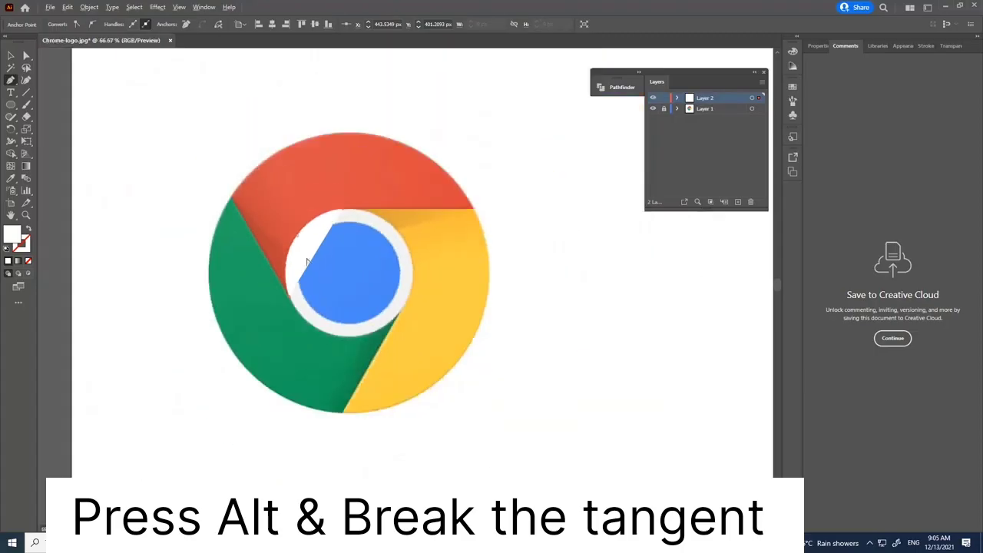
pyautogui.click(474, 209)
pyautogui.moveTo(366, 132); pyautogui.dragTo(288, 129)
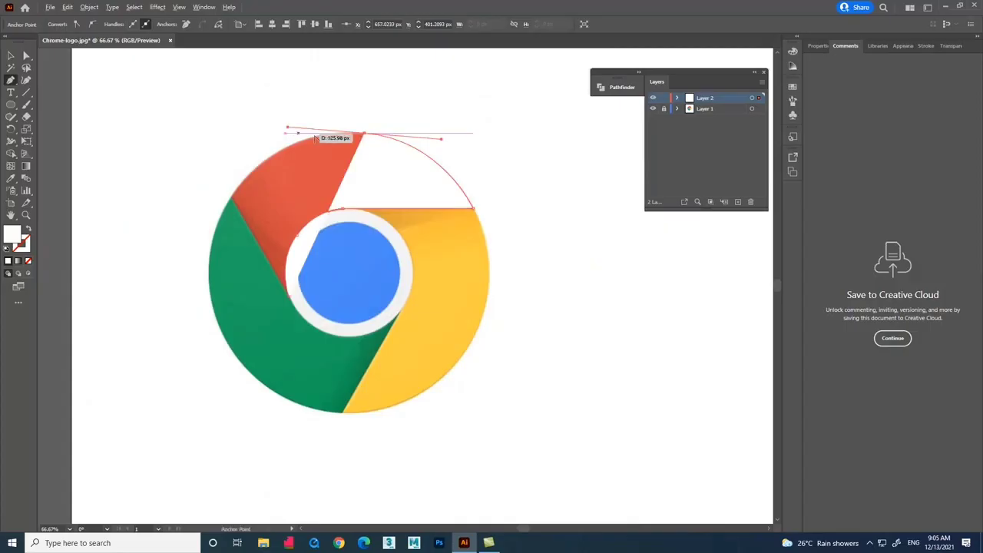
pyautogui.click(364, 134)
pyautogui.moveTo(231, 199); pyautogui.dragTo(179, 271)
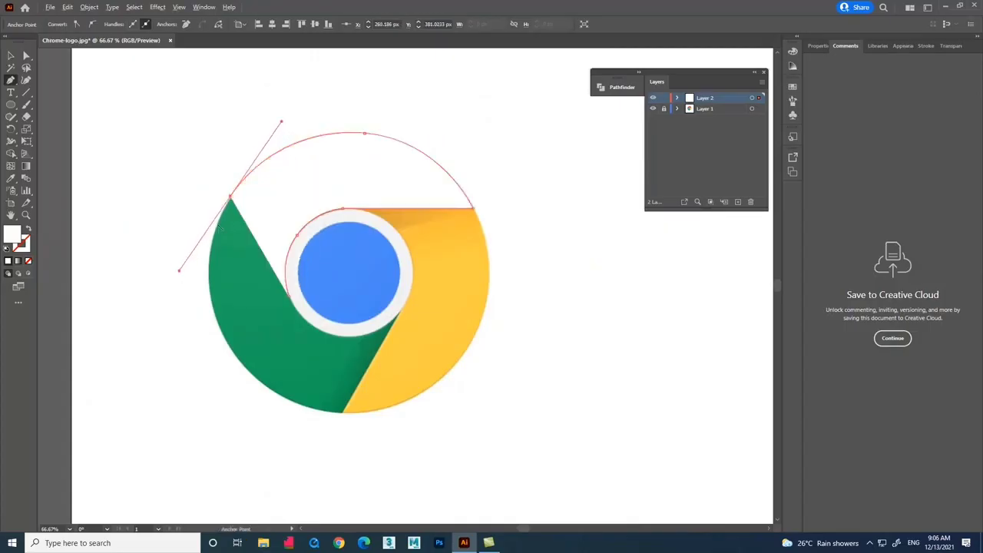
pyautogui.click(231, 199)
pyautogui.click(290, 298)
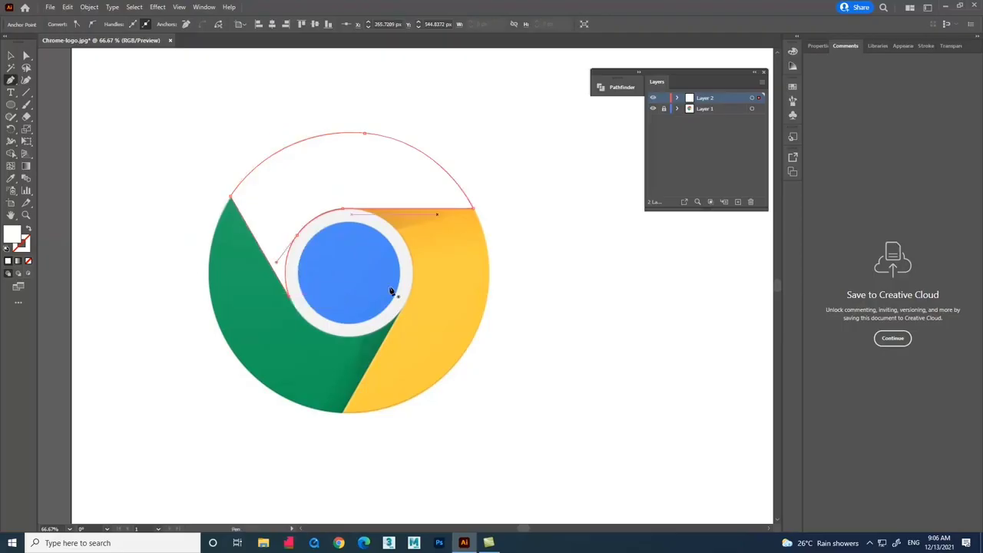
# Fill the traced segment with the red sampled from the logo and align it over the original red segment.
pyautogui.click(11, 56)
pyautogui.keyDown('alt'); pyautogui.scroll(-2, 180, 220); pyautogui.keyUp('alt')
pyautogui.moveTo(281, 232); pyautogui.dragTo(334, 268)
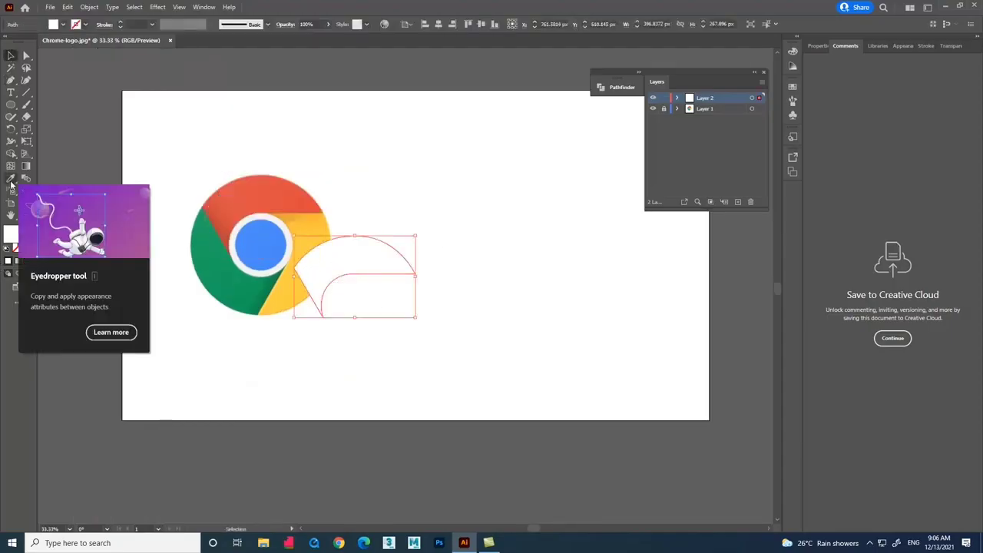
pyautogui.click(11, 178)
pyautogui.click(256, 199)
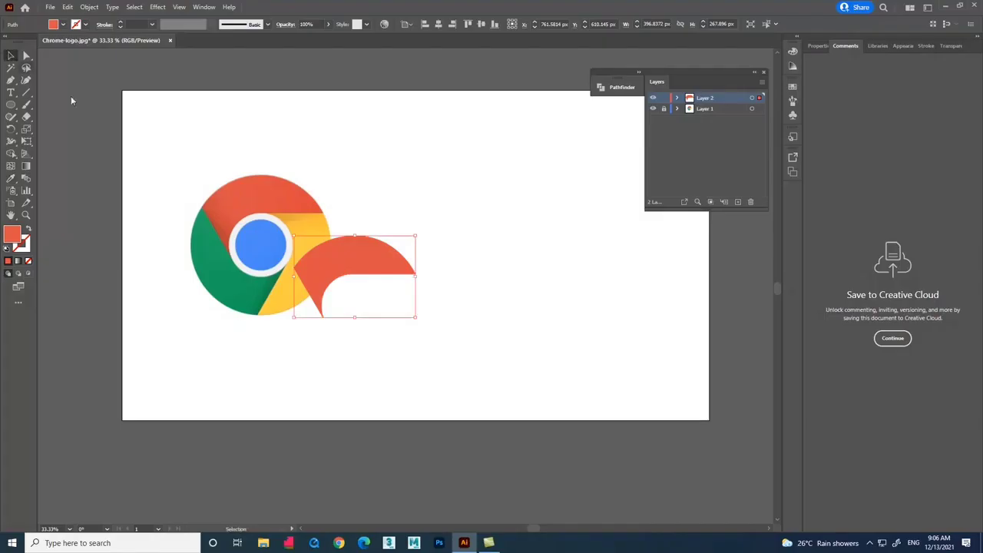
pyautogui.keyDown('alt'); pyautogui.scroll(1, 141, 152); pyautogui.keyUp('alt')
pyautogui.moveTo(458, 318); pyautogui.dragTo(319, 225)
# Create two rotated copies of the red segment around the logo's centre to complete the ring.
pyautogui.click(11, 133)
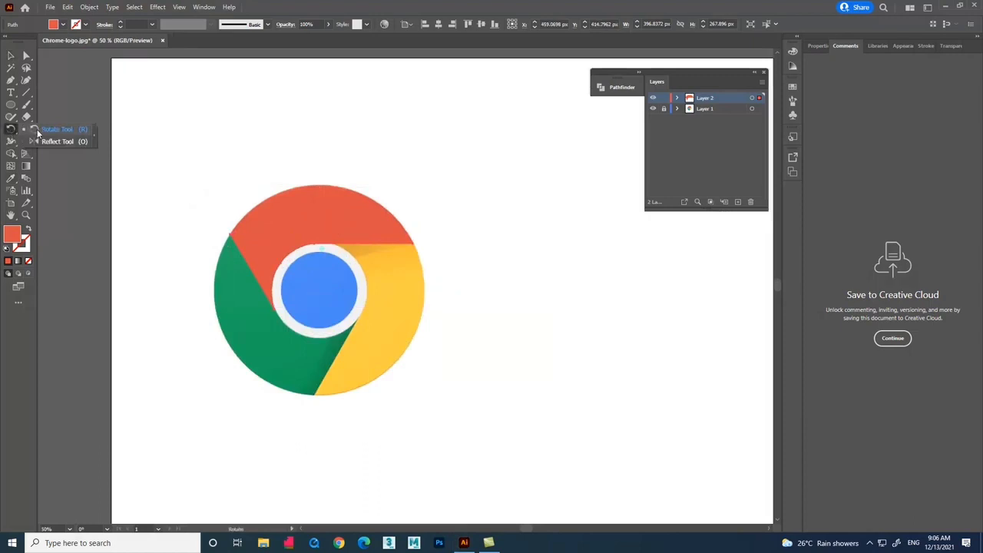
pyautogui.keyDown('alt'); pyautogui.scroll(2, 292, 272); pyautogui.keyUp('alt')
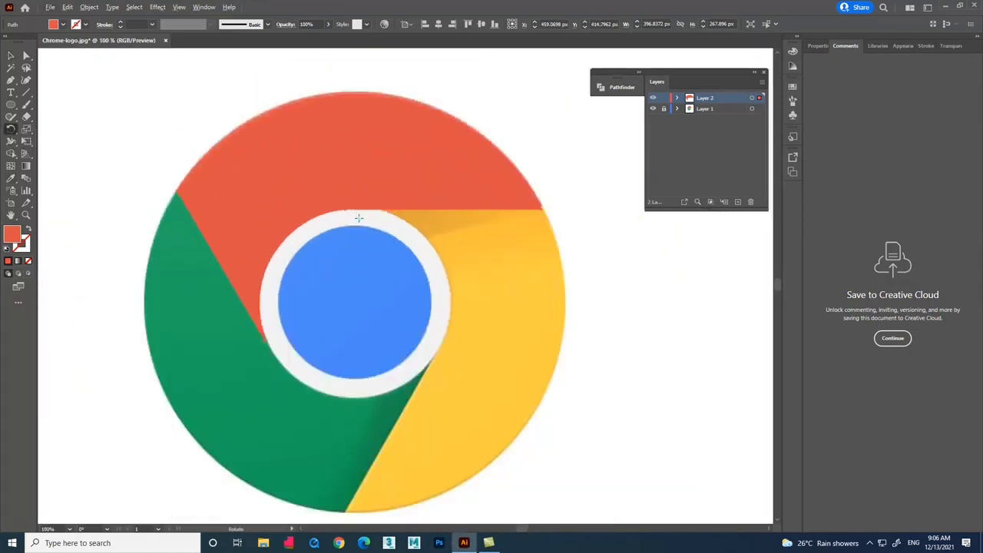
pyautogui.moveTo(353, 303); pyautogui.dragTo(356, 301)
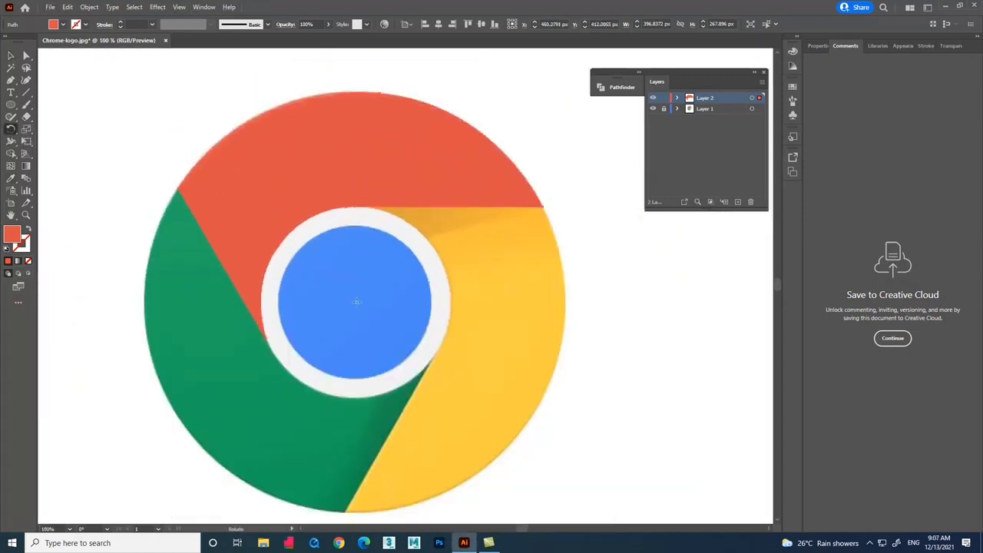
pyautogui.moveTo(390, 176); pyautogui.dragTo(462, 406)
pyautogui.moveTo(480, 340); pyautogui.dragTo(265, 329)
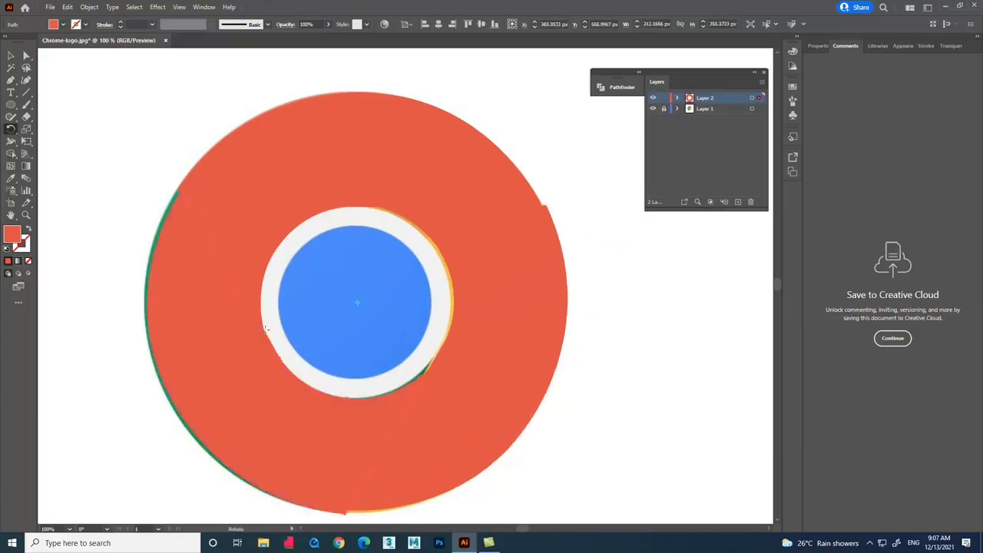
# Select all three segments and move the ring to the empty area beside the reference logo.
pyautogui.click(10, 57)
pyautogui.scroll(-3, 146, 142)
pyautogui.moveTo(333, 124); pyautogui.dragTo(138, 310)
pyautogui.moveTo(217, 154); pyautogui.dragTo(429, 160)
pyautogui.scroll(1, 481, 138)
pyautogui.click(558, 247)
pyautogui.click(474, 232)
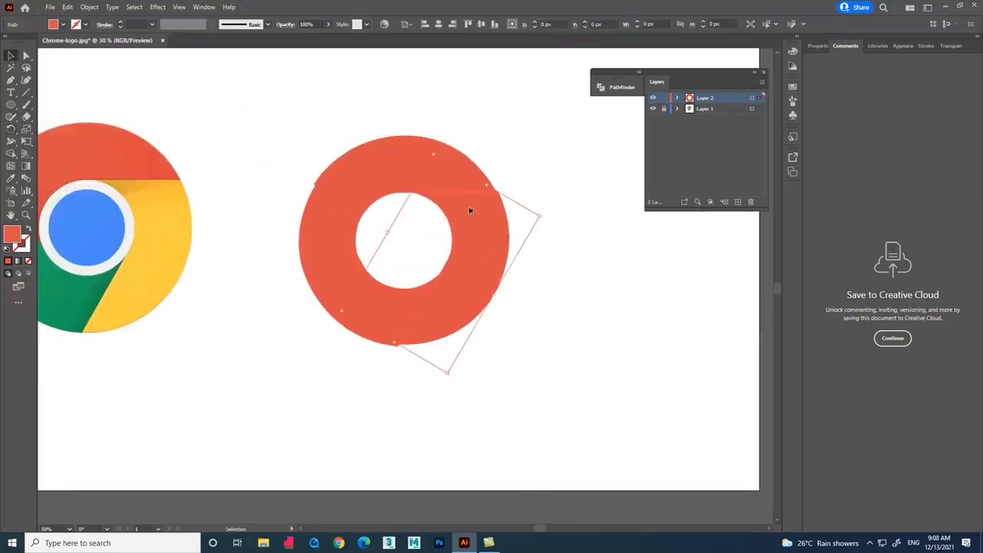
pyautogui.click(465, 375)
pyautogui.scroll(-1, 465, 374)
pyautogui.scroll(1, 356, 329)
pyautogui.click(385, 314)
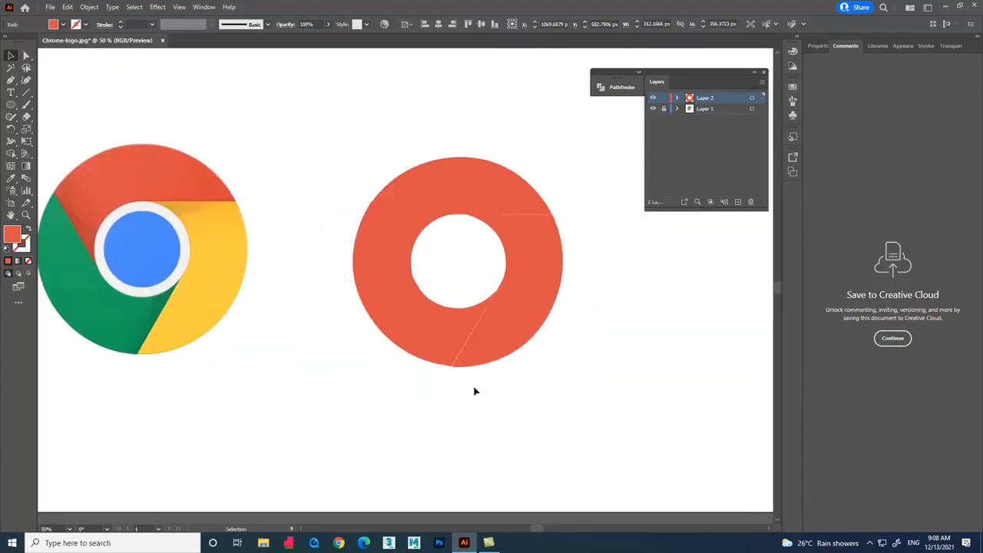
pyautogui.click(474, 387)
pyautogui.scroll(-1, 463, 351)
pyautogui.scroll(1, 477, 284)
# Fill the ring's right segment with the yellow sampled from the reference logo.
pyautogui.click(478, 284)
pyautogui.click(605, 328)
pyautogui.click(11, 179)
pyautogui.click(327, 297)
# Fill the ring's lower-left segment with the green sampled from the reference logo.
pyautogui.press('v')
pyautogui.click(7, 180)
pyautogui.click(164, 306)
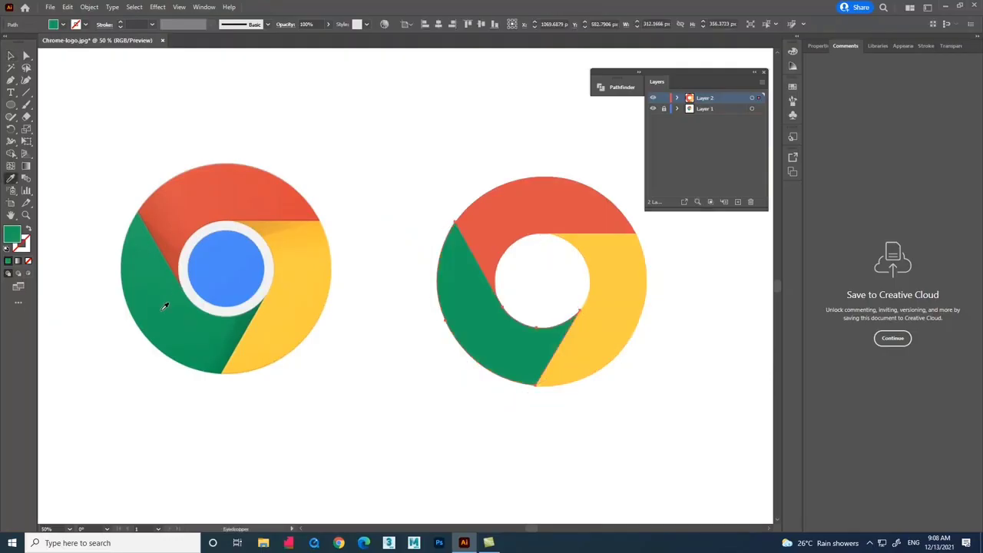
pyautogui.press('v')
pyautogui.click(355, 157)
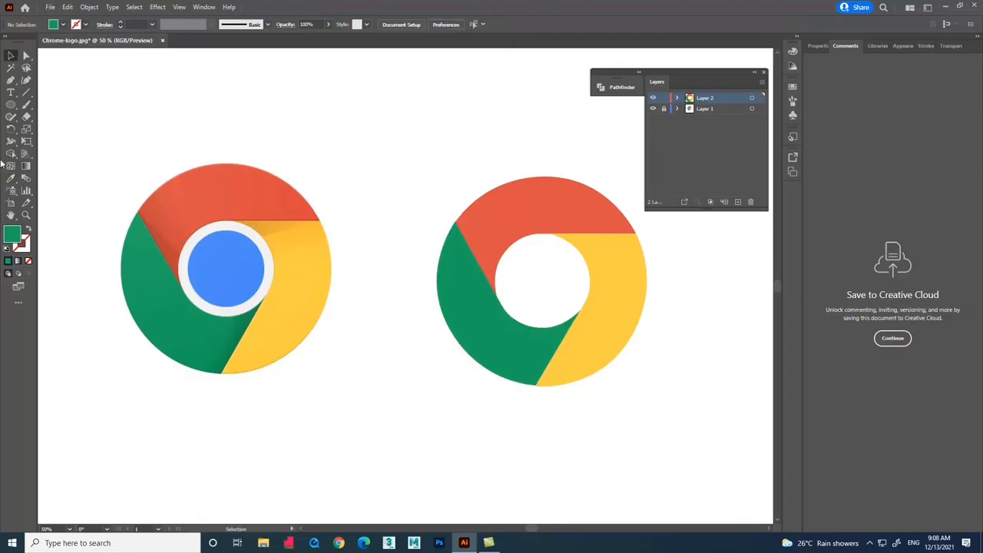
# Draw a circle matching the logo's centre disc, place it inside the new ring and fill it with the sampled blue.
pyautogui.moveTo(11, 109); pyautogui.dragTo(67, 131)
pyautogui.moveTo(225, 266); pyautogui.dragTo(552, 267)
pyautogui.click(11, 56)
pyautogui.click(10, 180)
pyautogui.click(258, 267)
pyautogui.click(10, 56)
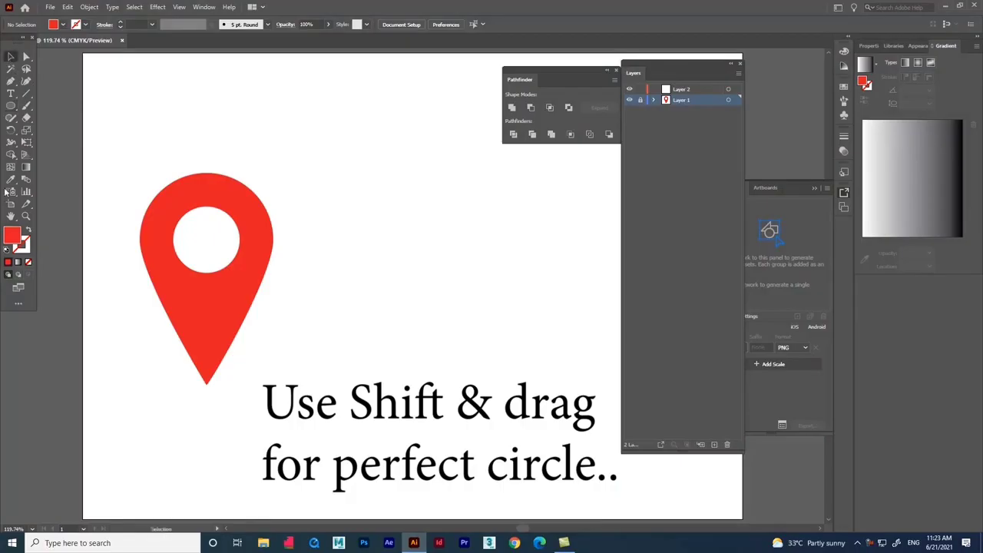
# Draw a circle about 2.12 in wide on Layer 2, in the empty area beside the reference pin.
pyautogui.click(690, 91)
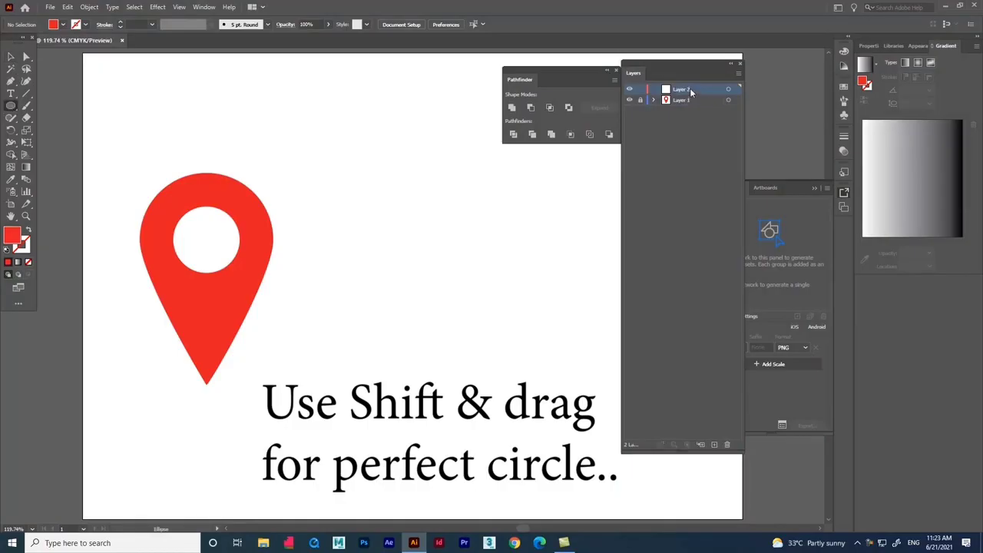
pyautogui.moveTo(380, 191)
pyautogui.mouseDown()
pyautogui.moveTo(481, 304)
pyautogui.moveTo(501, 311)
pyautogui.mouseUp()
pyautogui.click(10, 58)
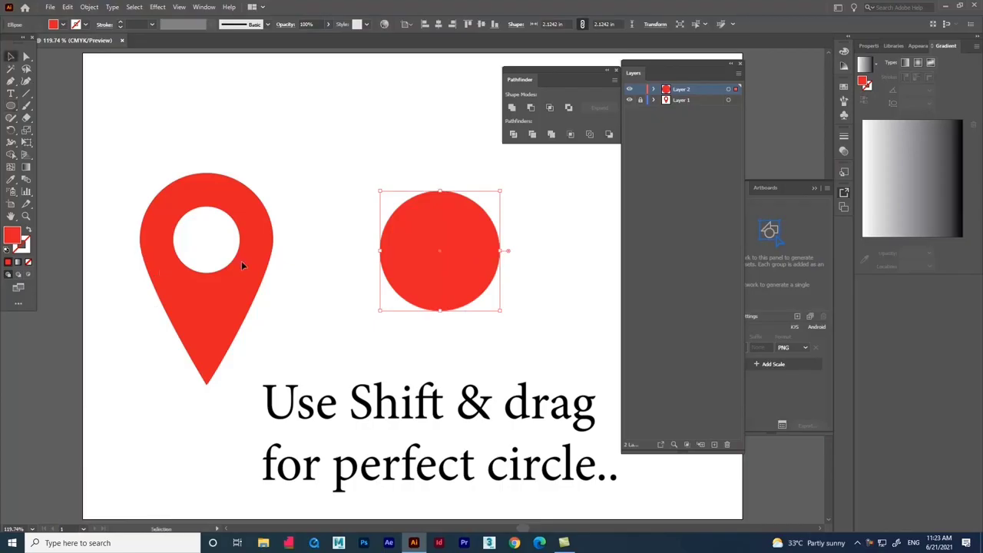
# Create a three-sided polygon with a 0.6944 in radius between the reference pin and the new circle.
pyautogui.moveTo(10, 112); pyautogui.dragTo(64, 144)
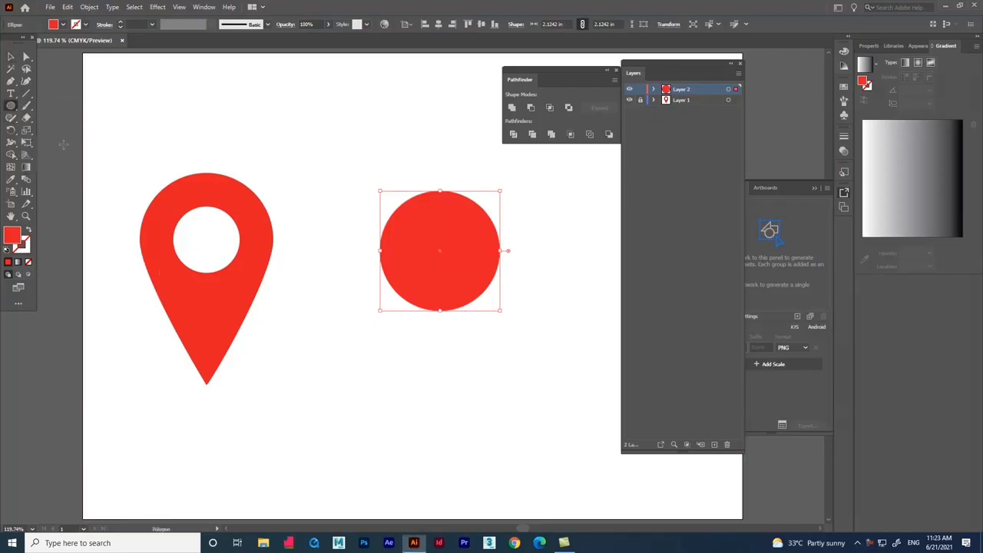
pyautogui.click(331, 361)
pyautogui.moveTo(484, 236); pyautogui.dragTo(396, 358)
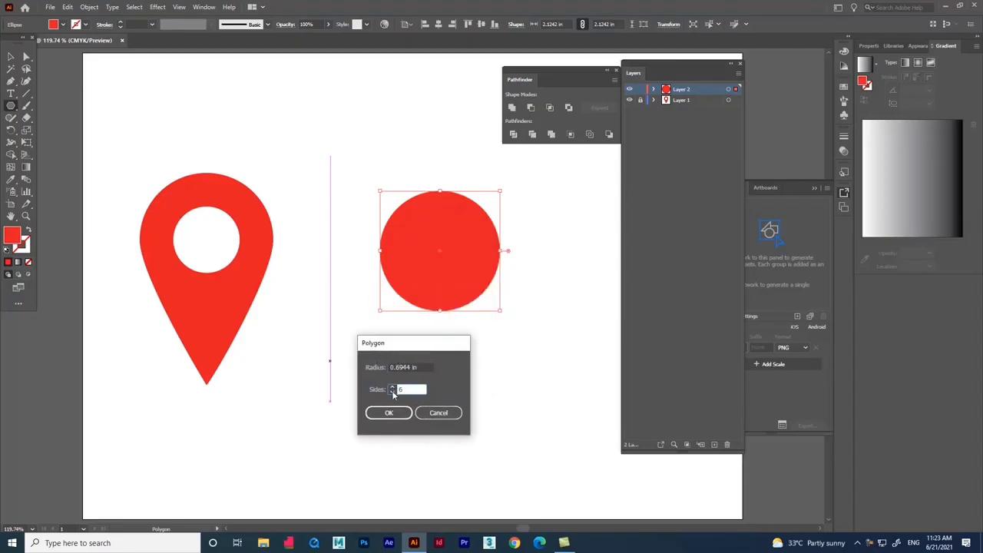
pyautogui.click(399, 415)
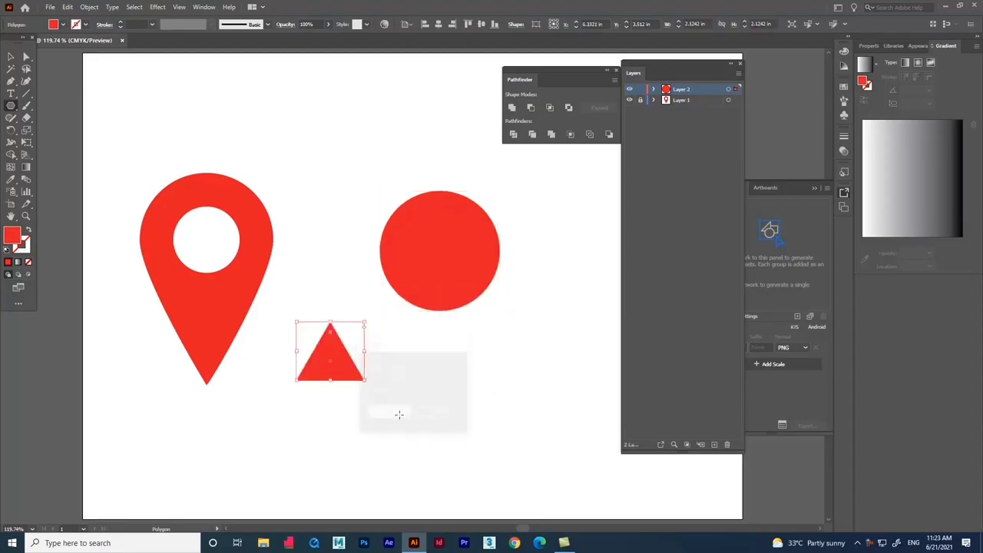
# Enlarge and flip the triangle to point down, about 2.39 in wide and 2.07 in tall, and place it over the circle's lower part.
pyautogui.click(11, 56)
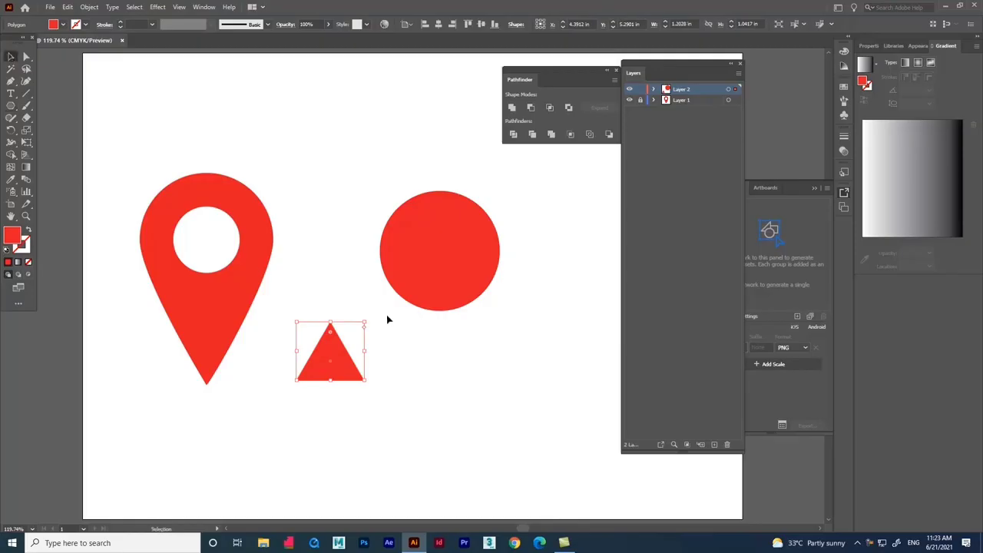
pyautogui.moveTo(365, 382); pyautogui.dragTo(394, 404)
pyautogui.moveTo(277, 278); pyautogui.dragTo(390, 429)
pyautogui.moveTo(314, 376); pyautogui.dragTo(422, 319)
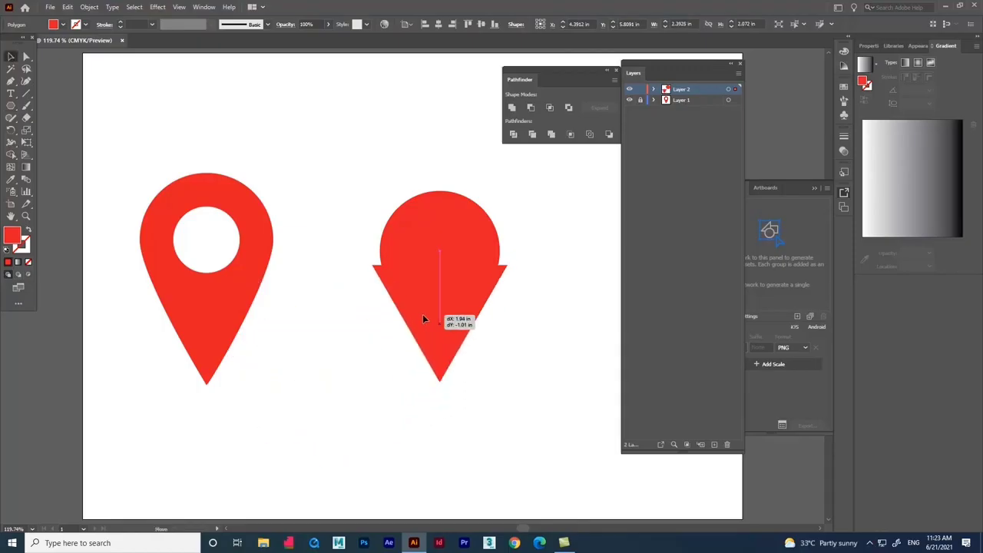
# Narrow the triangle to about 2.1 in so its upper corners meet the circle's edge, and fill it with white.
pyautogui.keyDown('alt'); pyautogui.scroll(2, 527, 266); pyautogui.keyUp('alt')
pyautogui.moveTo(494, 367); pyautogui.dragTo(478, 366)
pyautogui.moveTo(268, 366); pyautogui.dragTo(285, 366)
pyautogui.moveTo(375, 322)
pyautogui.mouseDown()
pyautogui.moveTo(384, 310)
pyautogui.moveTo(377, 335)
pyautogui.mouseUp()
pyautogui.doubleClick(12, 234)
pyautogui.click(597, 206)
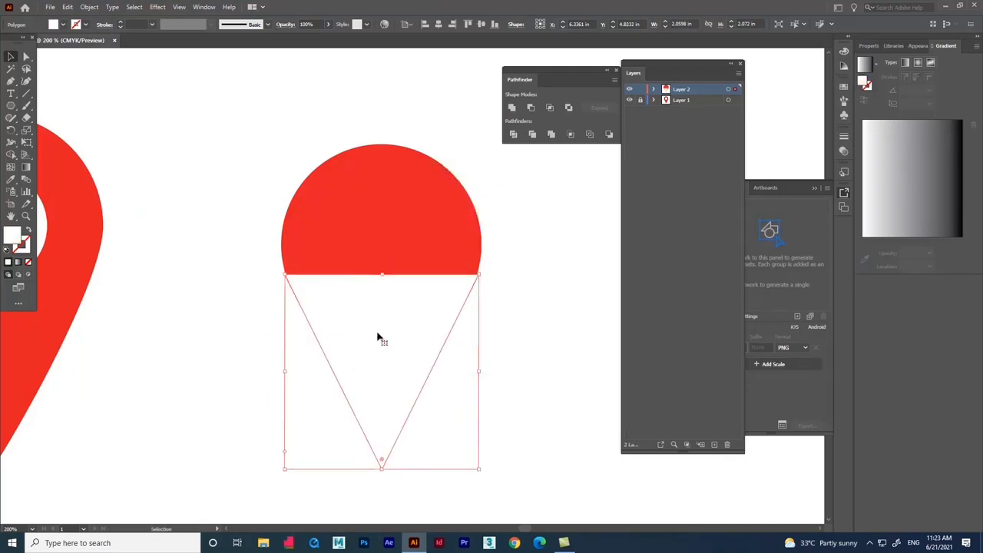
pyautogui.moveTo(479, 375); pyautogui.dragTo(478, 375)
pyautogui.click(514, 276)
# Adjust the triangle's two upper corner points so its sides run smoothly into the circle's outline.
pyautogui.scroll(1, 515, 277)
pyautogui.click(377, 345)
pyautogui.scroll(-1, 408, 292)
pyautogui.scroll(2, 377, 293)
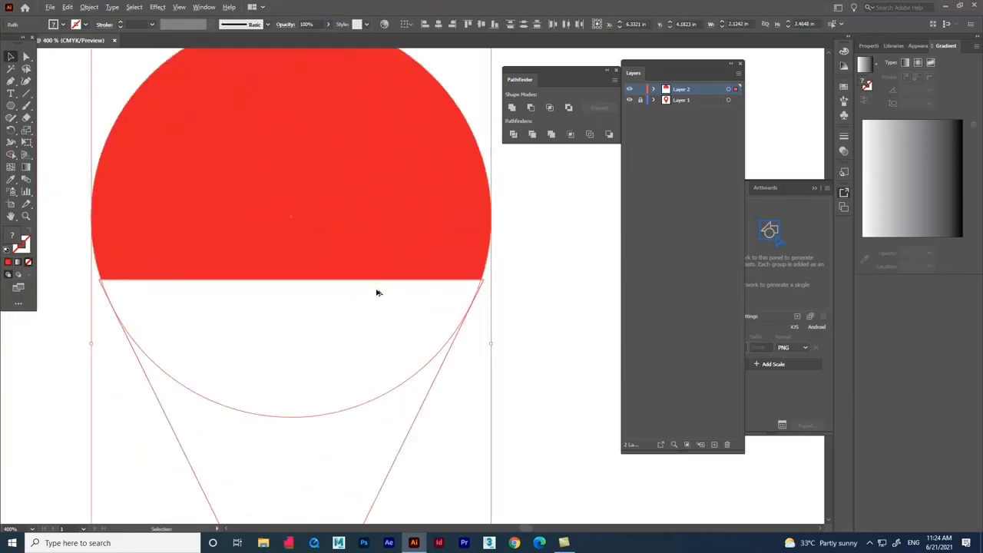
pyautogui.click(23, 57)
pyautogui.scroll(1, 83, 295)
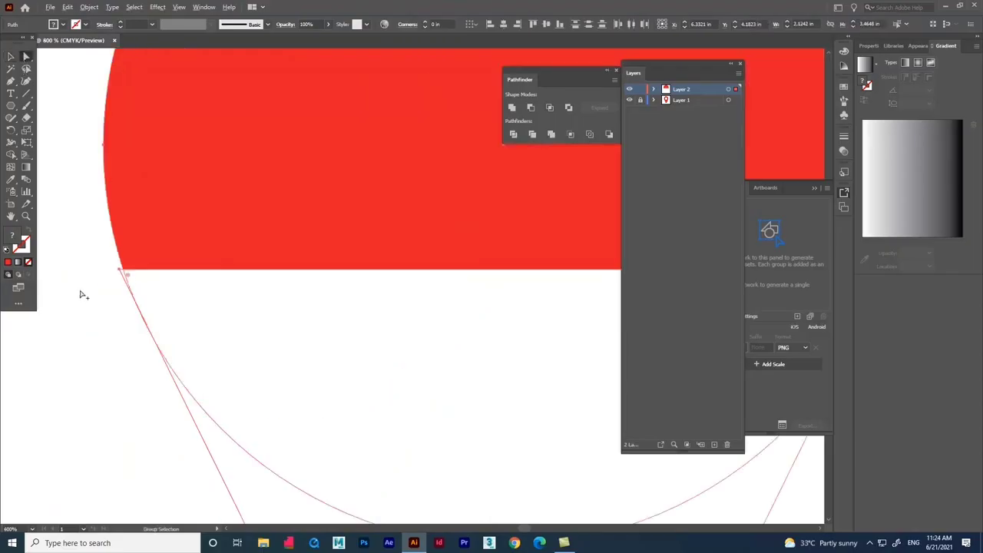
pyautogui.moveTo(123, 274); pyautogui.dragTo(136, 301)
pyautogui.scroll(-5, 135, 244)
pyautogui.scroll(3, 225, 214)
pyautogui.moveTo(185, 254); pyautogui.dragTo(163, 272)
pyautogui.scroll(-3, 248, 295)
# Fill the triangle with black.
pyautogui.press('v')
pyautogui.click(282, 332)
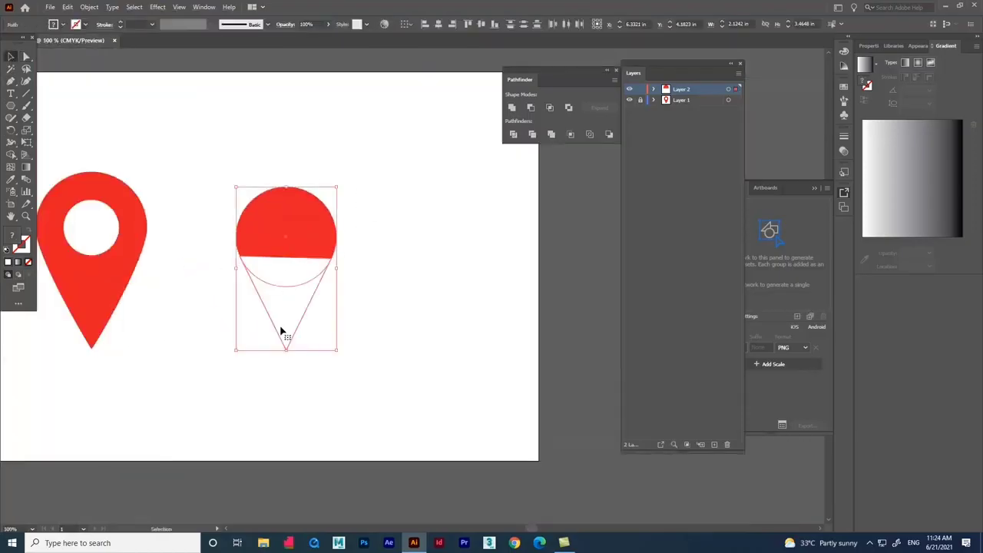
pyautogui.click(378, 331)
pyautogui.click(287, 317)
pyautogui.doubleClick(12, 236)
pyautogui.click(440, 327)
pyautogui.click(599, 206)
pyautogui.click(411, 227)
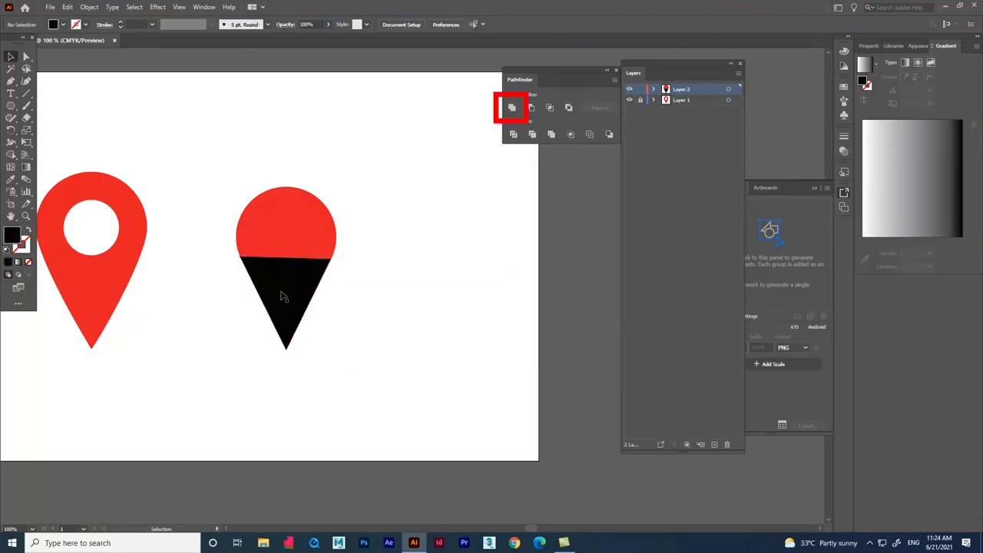
# Unite the circle and the triangle into one pin shape.
pyautogui.scroll(2, 411, 227)
pyautogui.moveTo(437, 183); pyautogui.dragTo(256, 232)
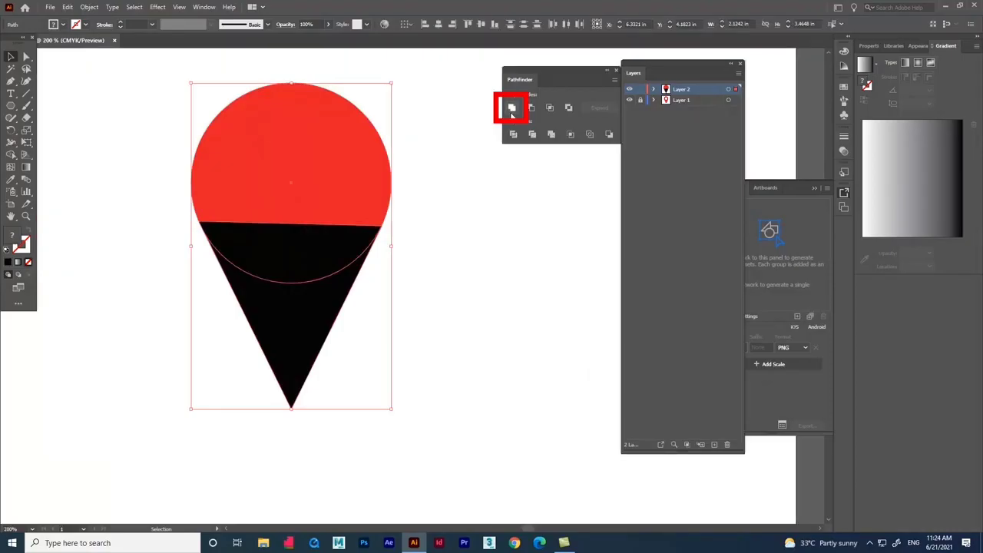
pyautogui.click(430, 279)
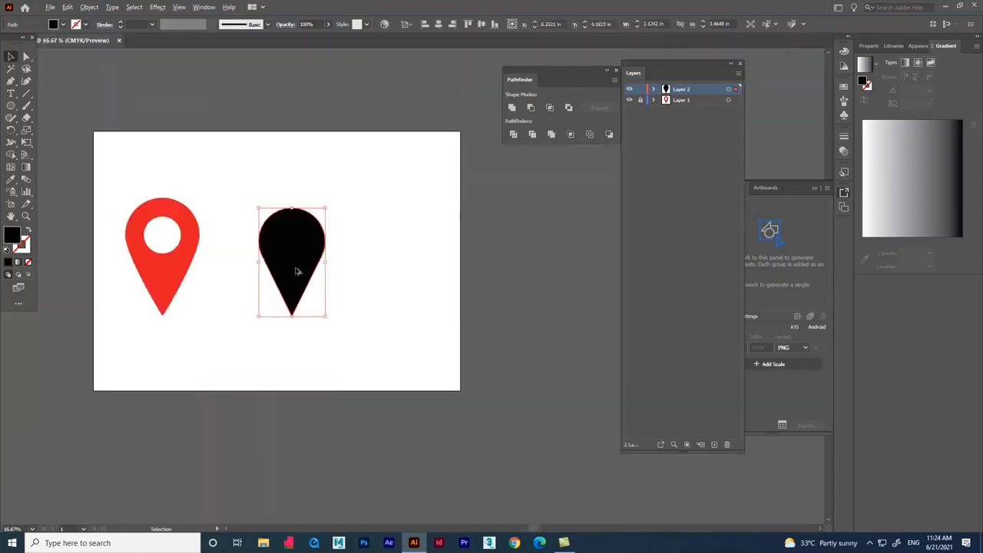
# Fill the new pin shape with the red sampled from the reference pin.
pyautogui.moveTo(11, 179); pyautogui.dragTo(54, 176)
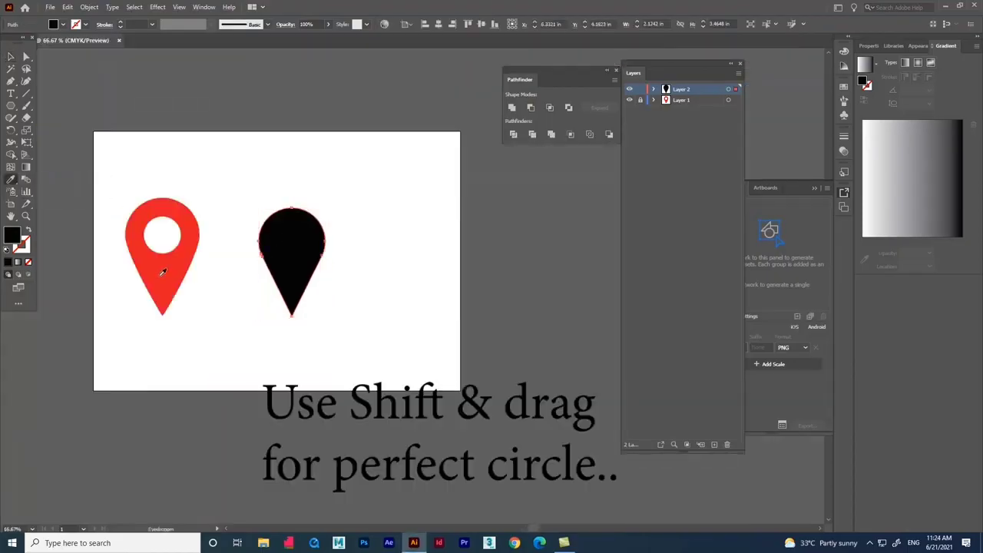
pyautogui.click(161, 274)
pyautogui.click(10, 58)
pyautogui.click(334, 355)
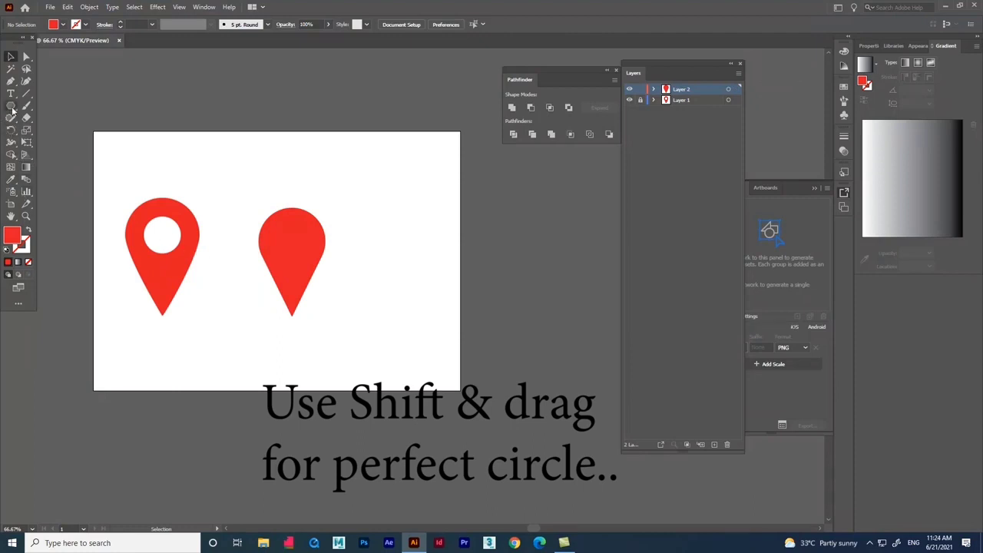
# Draw a circle about 1.3 in wide just beside the new pin's head.
pyautogui.moveTo(13, 110); pyautogui.dragTo(31, 110)
pyautogui.click(58, 131)
pyautogui.moveTo(219, 196); pyautogui.dragTo(260, 236)
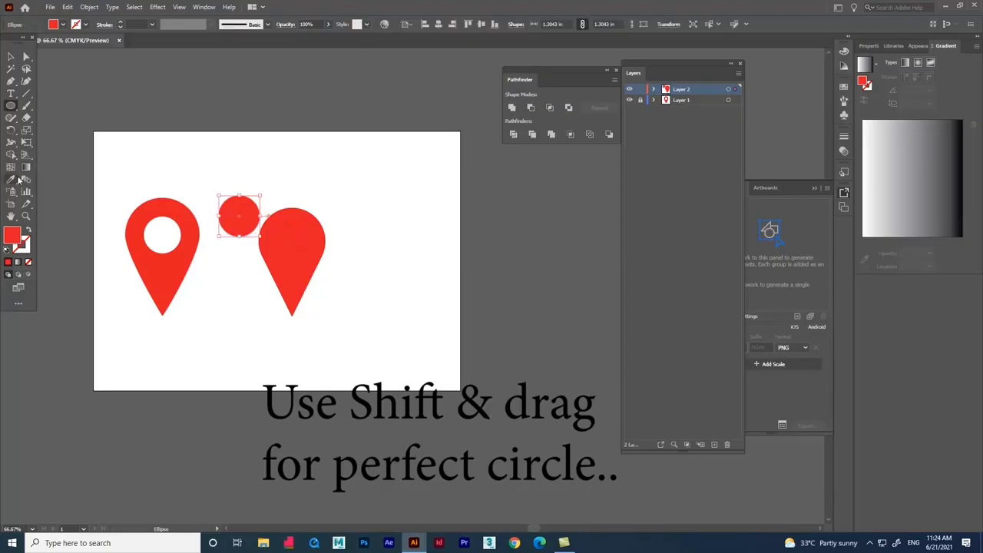
# Fill the small circle with the white sampled from the reference pin and place it centrally in the new pin's head.
pyautogui.click(17, 179)
pyautogui.click(166, 232)
pyautogui.click(12, 57)
pyautogui.moveTo(252, 229); pyautogui.dragTo(311, 262)
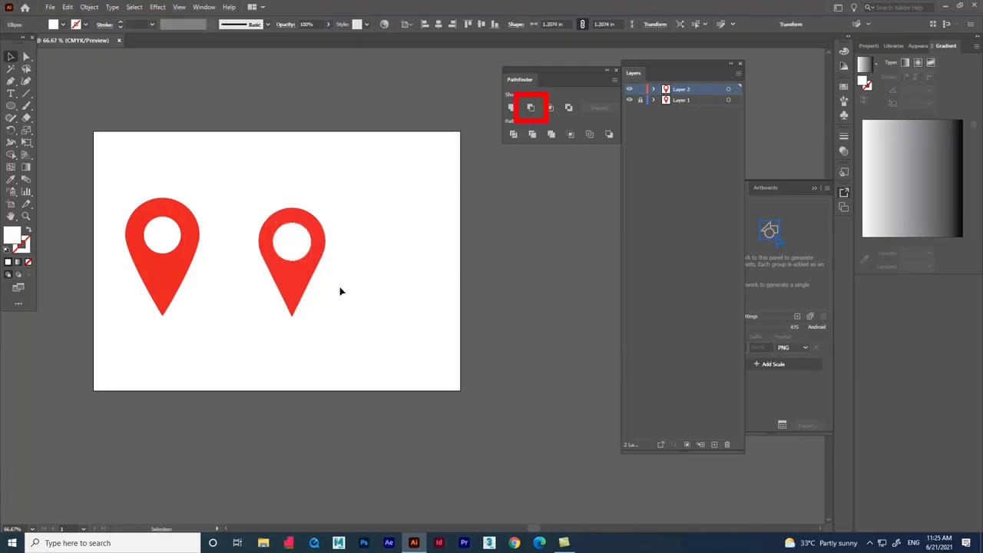
# Subtract the white circle from the new pin with Minus Front.
pyautogui.moveTo(264, 318); pyautogui.dragTo(334, 255)
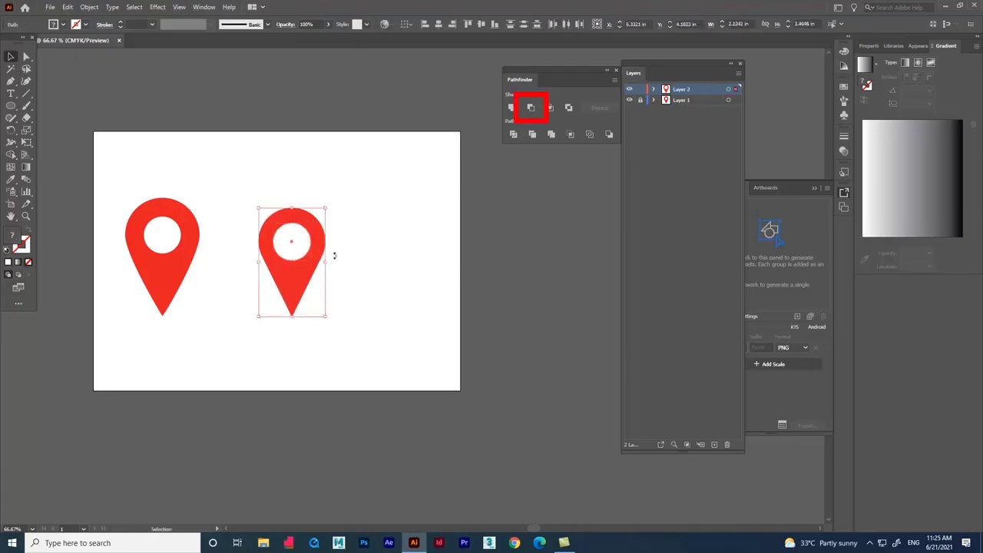
pyautogui.click(533, 109)
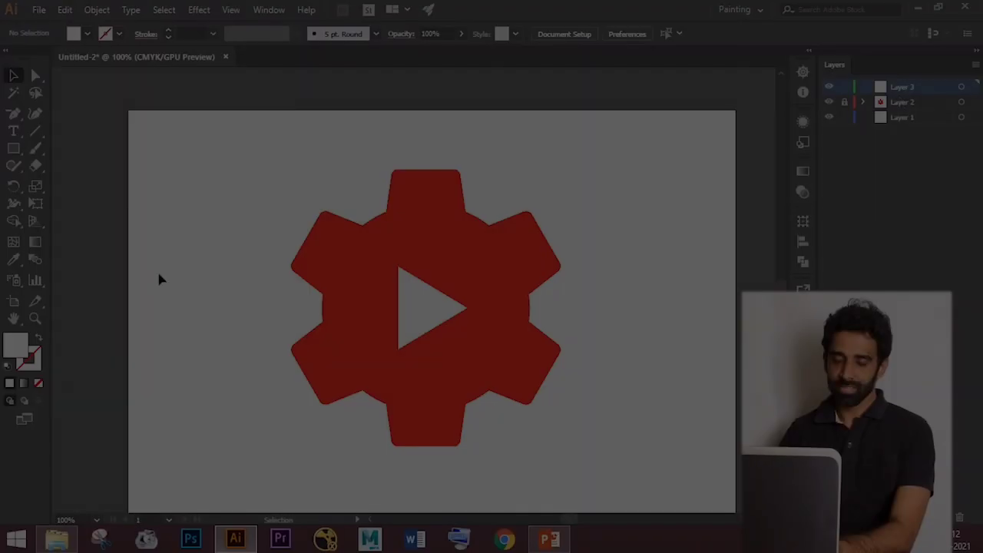
# Draw a white circle about 4.07 in wide and centre it over the round body of the reference gear.
pyautogui.scroll(2, 389, 275)
pyautogui.scroll(-2, 417, 310)
pyautogui.moveTo(13, 149); pyautogui.dragTo(55, 182)
pyautogui.moveTo(365, 215); pyautogui.dragTo(578, 426)
pyautogui.press('v')
pyautogui.moveTo(505, 333); pyautogui.dragTo(433, 310)
pyautogui.click(511, 389)
pyautogui.click(379, 267)
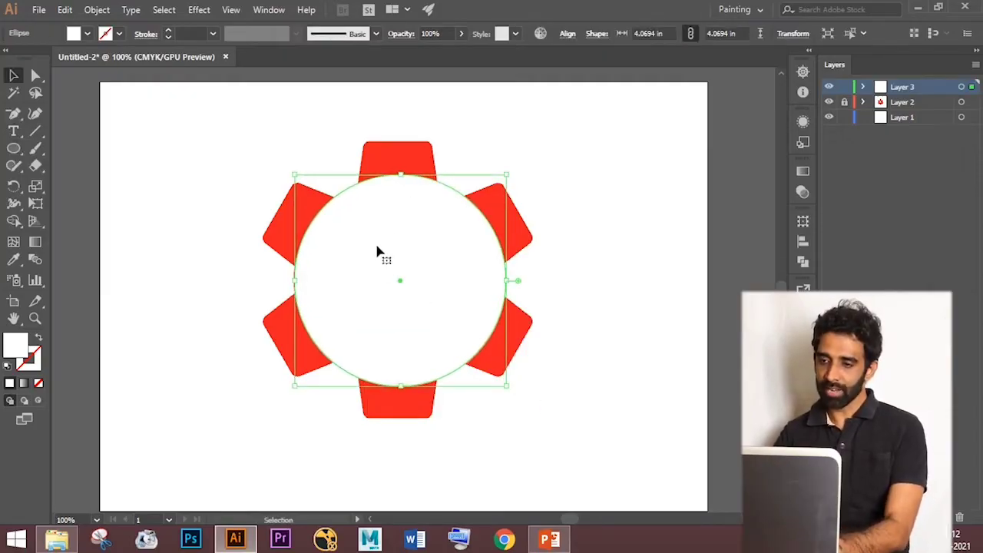
# Draw a rectangle covering the top tooth of the reference gear.
pyautogui.moveTo(13, 149); pyautogui.dragTo(81, 146)
pyautogui.scroll(1, 375, 146)
pyautogui.moveTo(355, 139); pyautogui.dragTo(489, 281)
# Taper the rectangle to match the top tooth and round its two upper corners to about 0.18 in.
pyautogui.press('a')
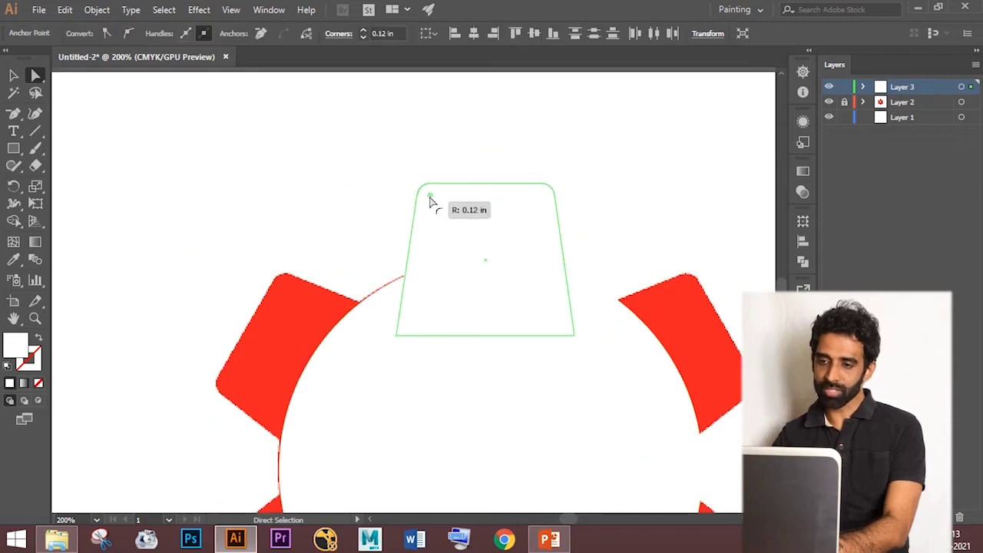
pyautogui.moveTo(429, 194); pyautogui.dragTo(434, 207)
pyautogui.scroll(1, 603, 204)
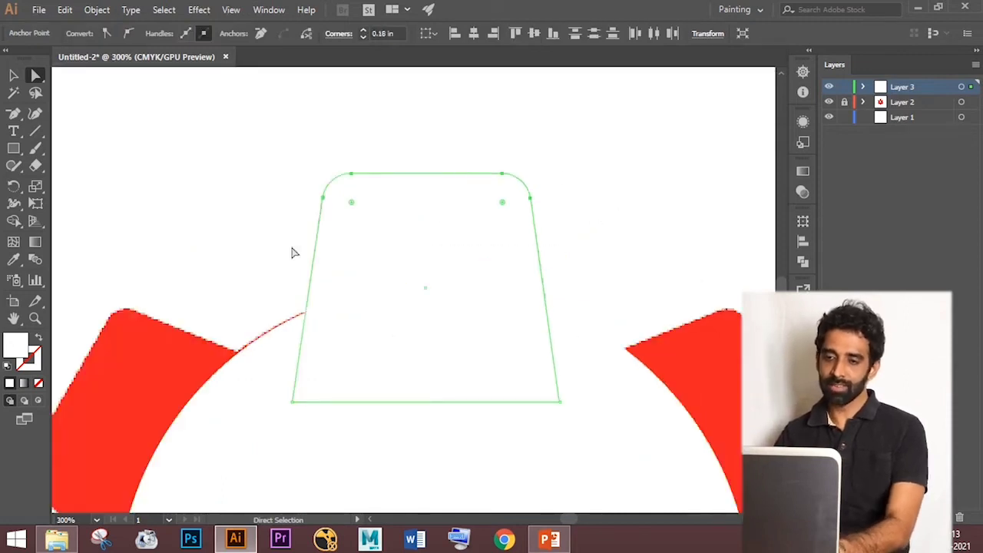
# Nudge the upper edge of the tooth shape down to line up with the reference tooth.
pyautogui.press('Down')
pyautogui.press('Down')
pyautogui.press('Down')
pyautogui.press('Down')
pyautogui.press('Down')
pyautogui.click(441, 113)
pyautogui.scroll(-5, 439, 113)
pyautogui.scroll(3, 333, 273)
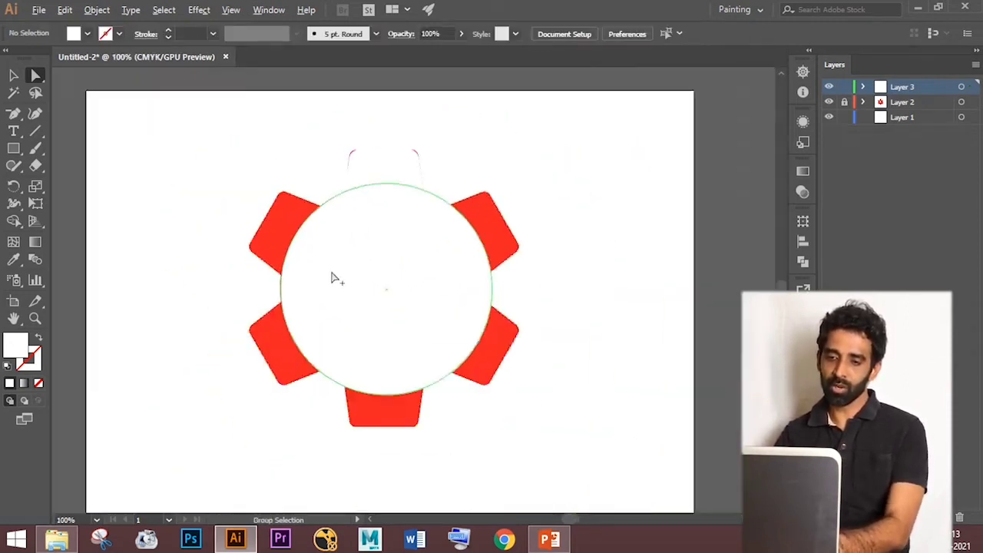
# Send the large white circle behind the tooth shape.
pyautogui.click(11, 78)
pyautogui.click(376, 207)
pyautogui.click(369, 366)
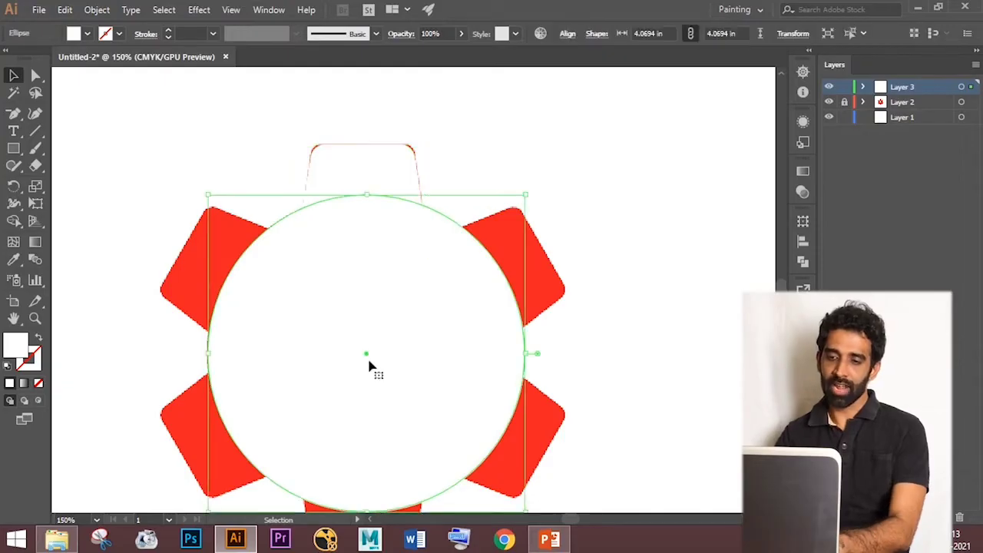
pyautogui.rightClick(429, 317)
pyautogui.moveTo(495, 229)
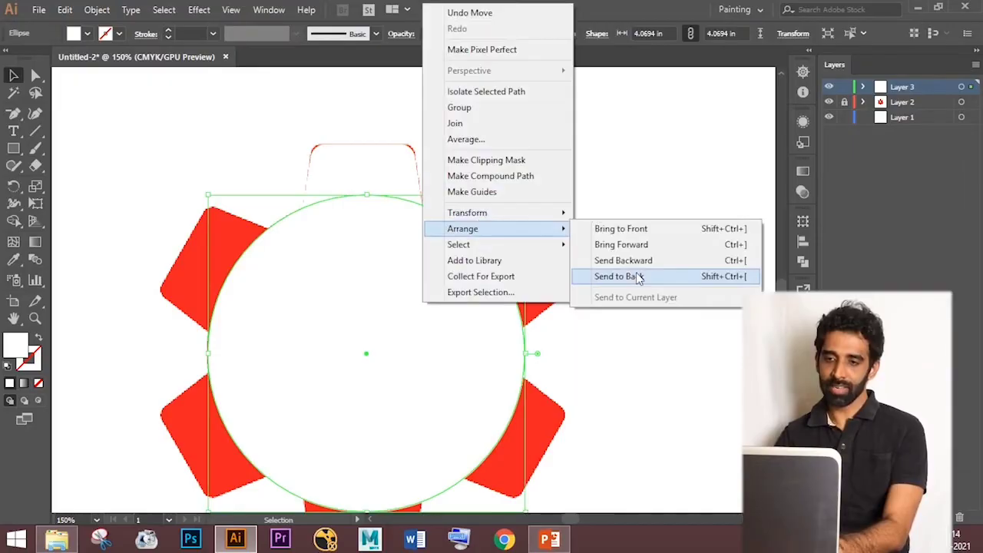
pyautogui.click(637, 278)
pyautogui.click(599, 295)
# Rotate a copy of the top tooth clockwise about the circle's centre onto the next reference tooth.
pyautogui.click(395, 224)
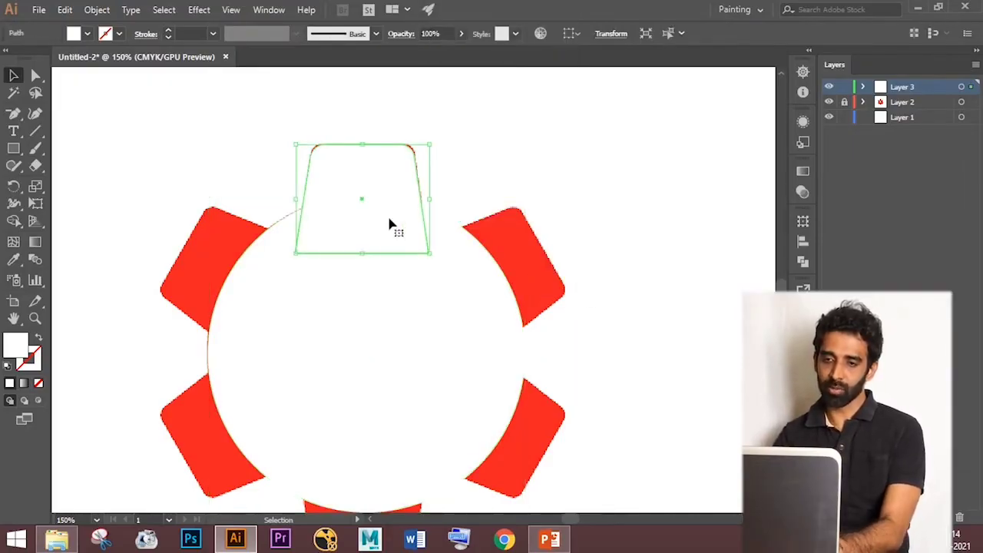
pyautogui.click(13, 187)
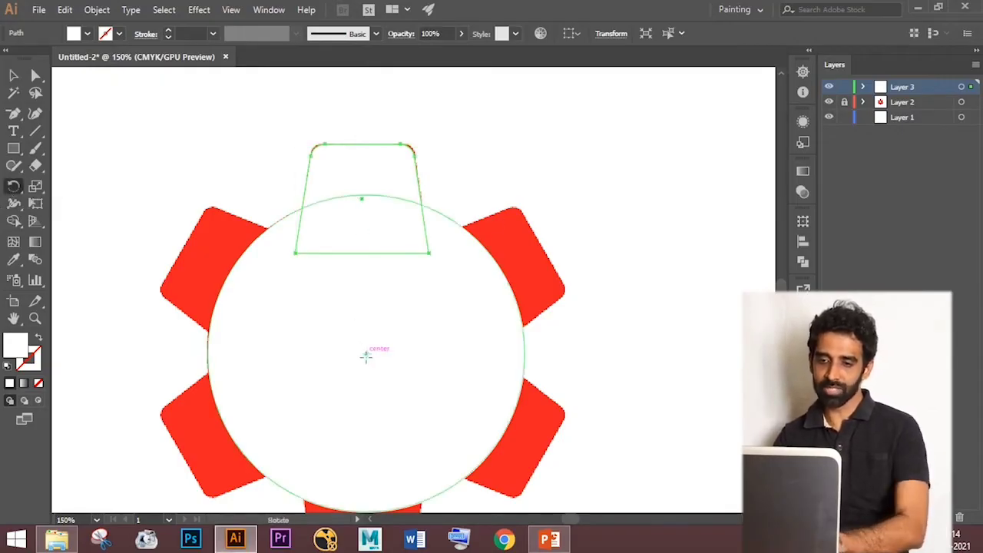
pyautogui.click(367, 354)
pyautogui.moveTo(375, 235); pyautogui.dragTo(481, 304)
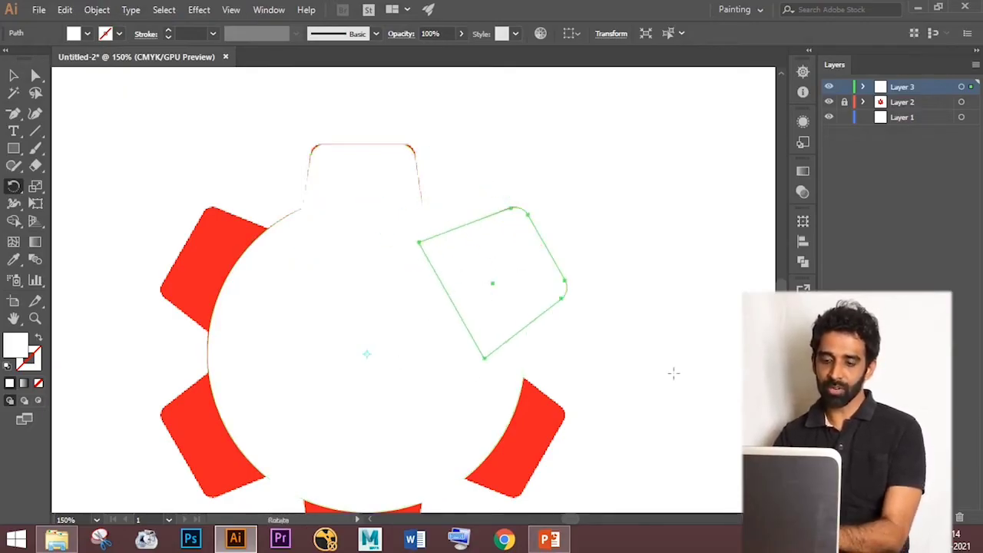
# Repeat the rotated copy around the circle until all six gear teeth are covered.
pyautogui.hotkey('ctrl', 'd')
pyautogui.hotkey('ctrl', 'd')
pyautogui.hotkey('ctrl', 'd')
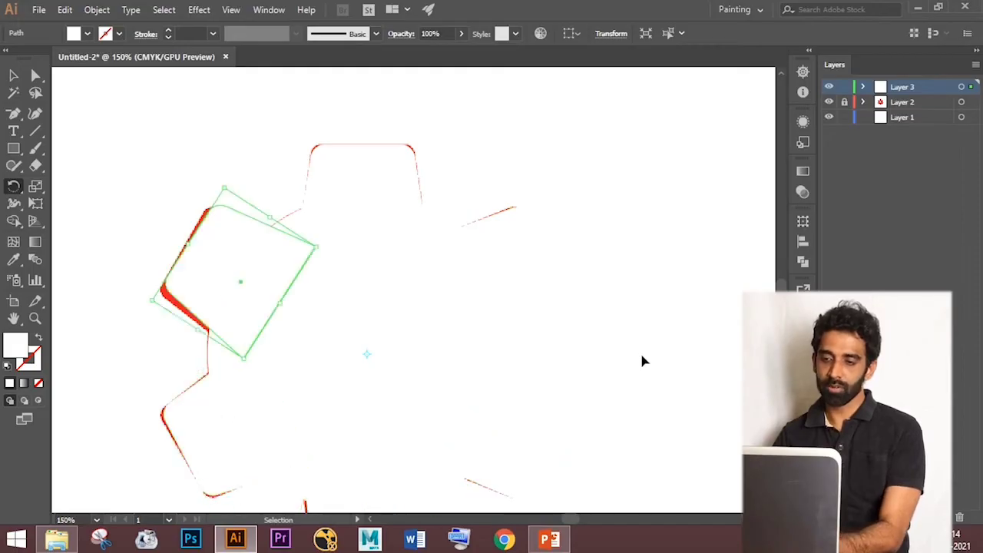
pyautogui.press('v')
pyautogui.click(177, 91)
pyautogui.scroll(-5, 304, 114)
pyautogui.scroll(3, 313, 111)
# Try uniting the circle and all six teeth into one gear shape, and undo the union.
pyautogui.hotkey('ctrl', 'a')
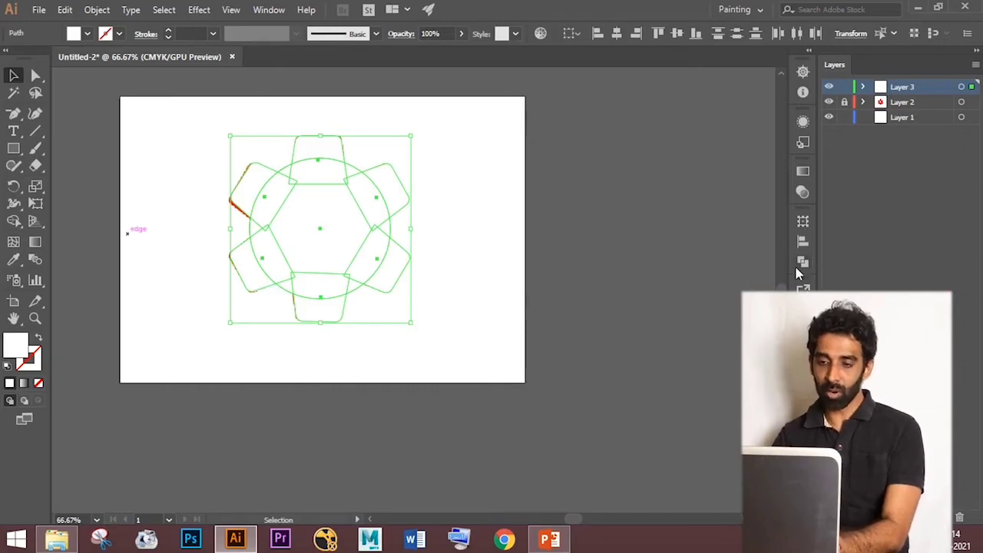
pyautogui.click(267, 10)
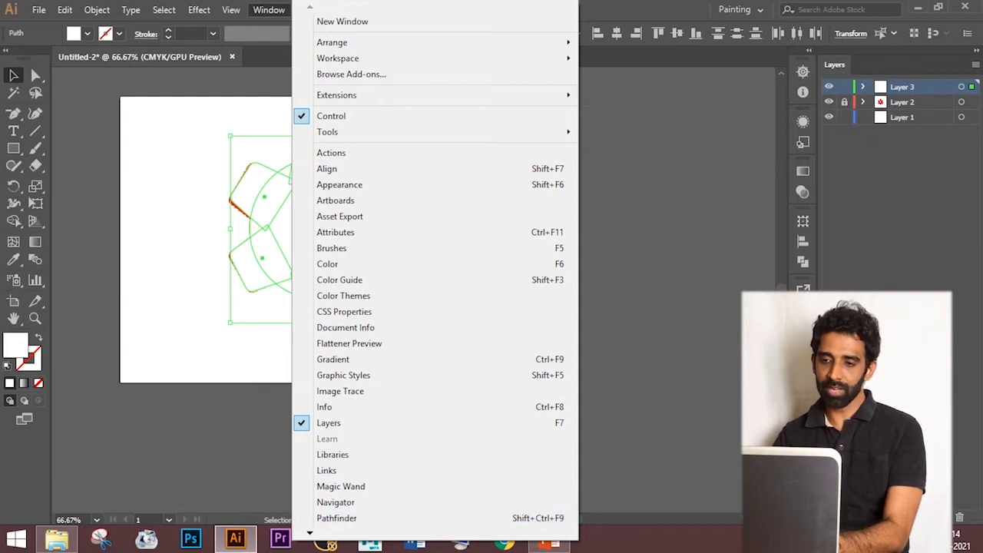
pyautogui.click(366, 521)
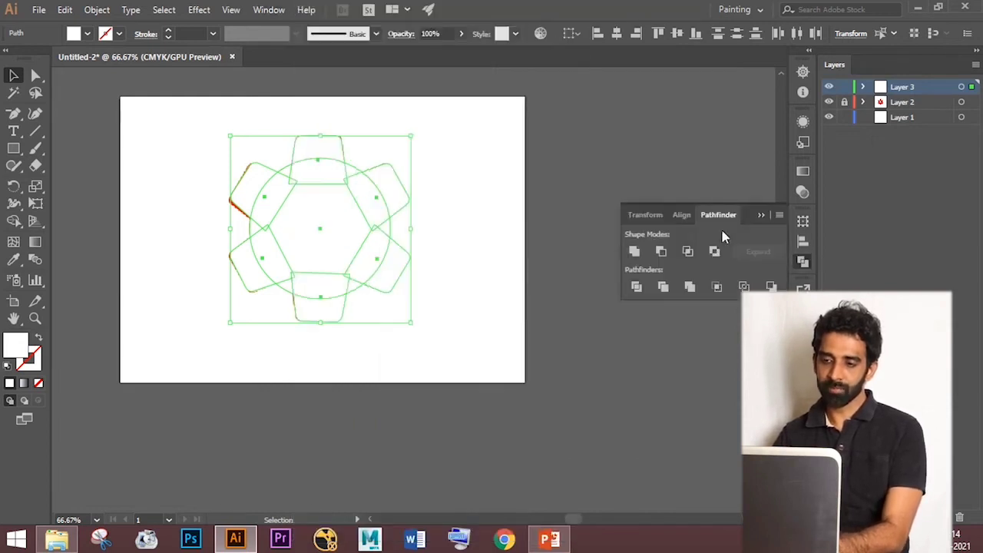
pyautogui.click(634, 252)
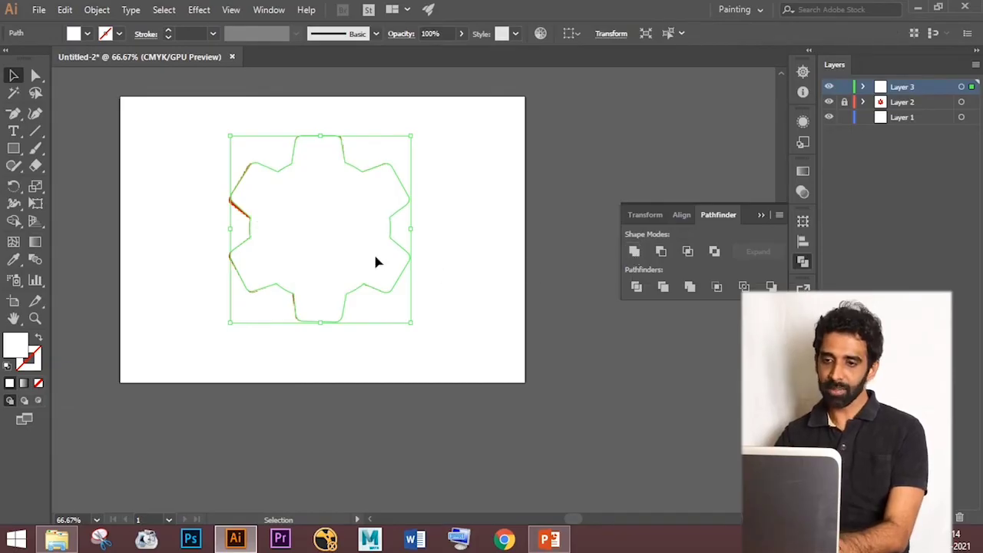
pyautogui.hotkey('ctrl', 'z')
pyautogui.scroll(2, 319, 213)
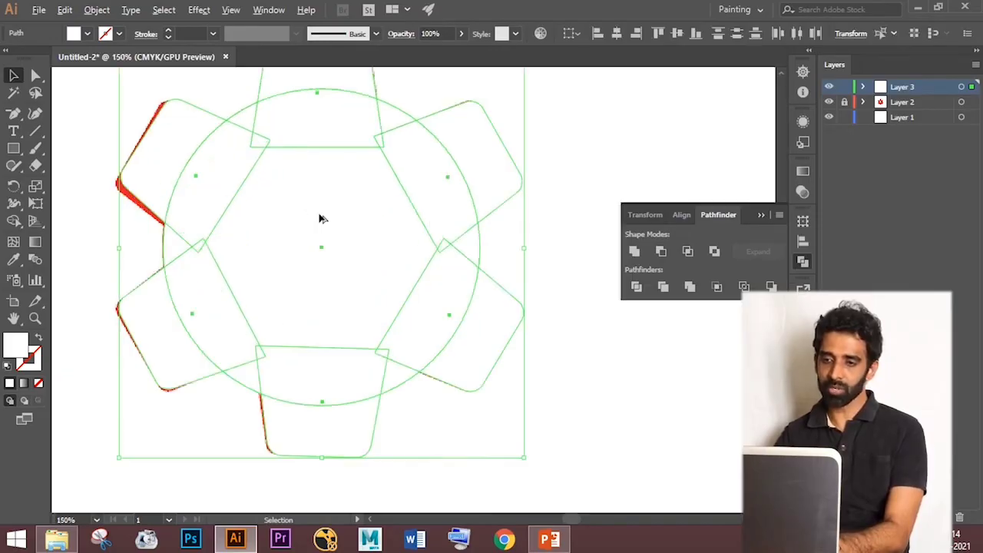
# Unite the circle and the six teeth into one gear shape and fill it red.
pyautogui.click(634, 252)
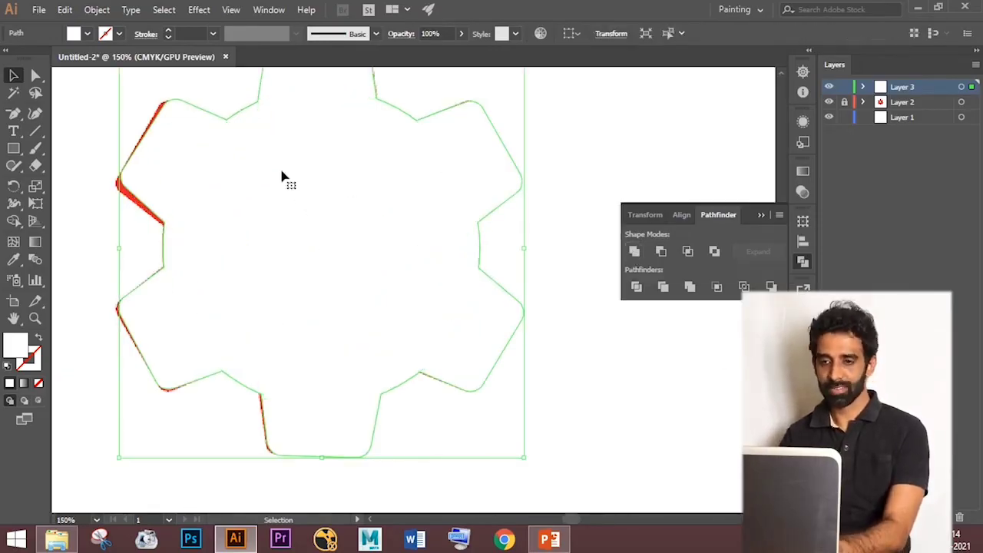
pyautogui.scroll(-1, 387, 414)
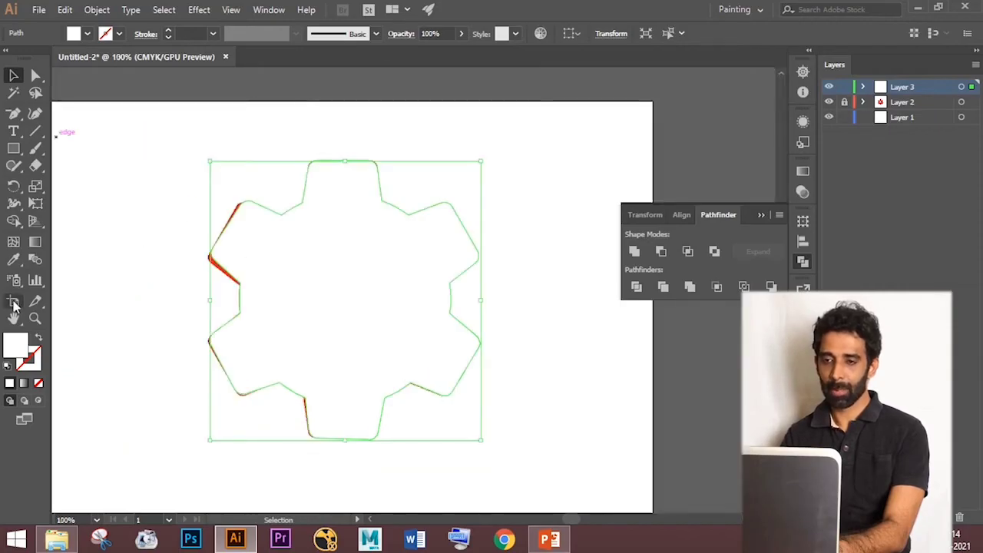
pyautogui.doubleClick(16, 346)
pyautogui.click(483, 179)
pyautogui.click(643, 176)
# Move the red gear off the reference artwork to the empty area on its left, and deselect it.
pyautogui.scroll(-2, 281, 251)
pyautogui.moveTo(321, 280); pyautogui.dragTo(173, 280)
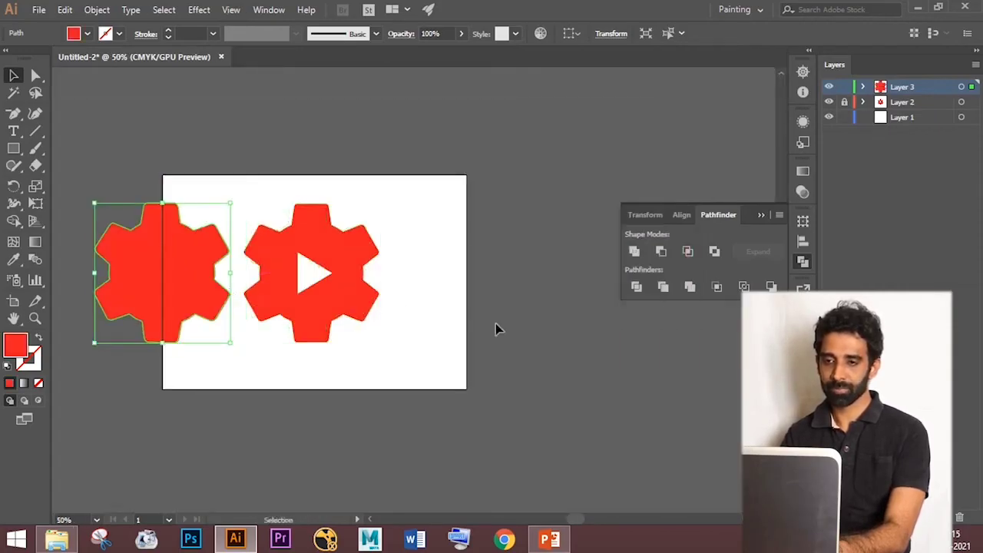
pyautogui.click(496, 329)
# Draw a rectangle over the play triangle in the reference gear, matching the triangle's width and height.
pyautogui.scroll(1, 75, 269)
pyautogui.moveTo(14, 150); pyautogui.dragTo(75, 149)
pyautogui.scroll(2, 400, 259)
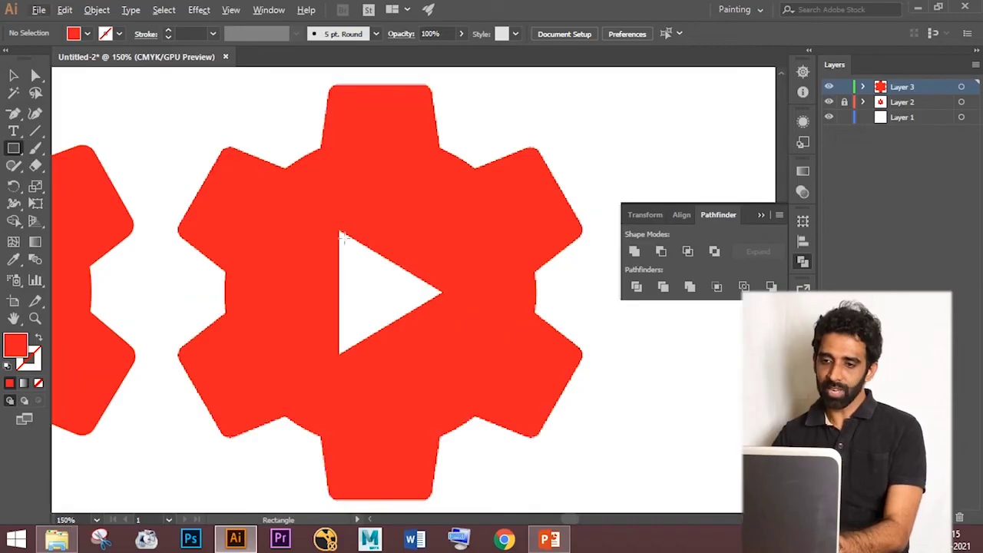
pyautogui.moveTo(339, 233); pyautogui.dragTo(442, 353)
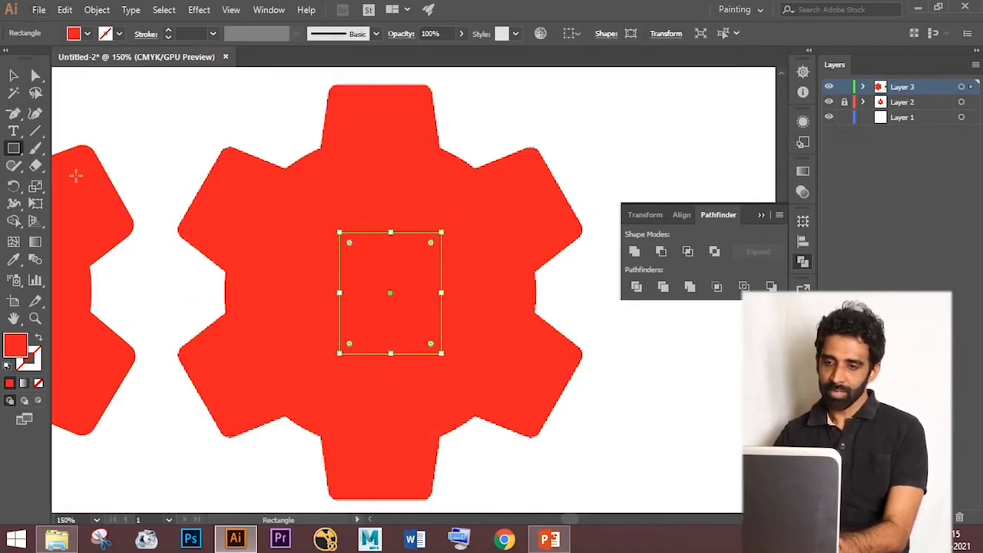
# Turn the rectangle into a play triangle by deleting its upper-right anchor and moving the lower-right anchor up to the triangle's tip.
pyautogui.moveTo(13, 112); pyautogui.dragTo(39, 146)
pyautogui.click(440, 234)
pyautogui.press('a')
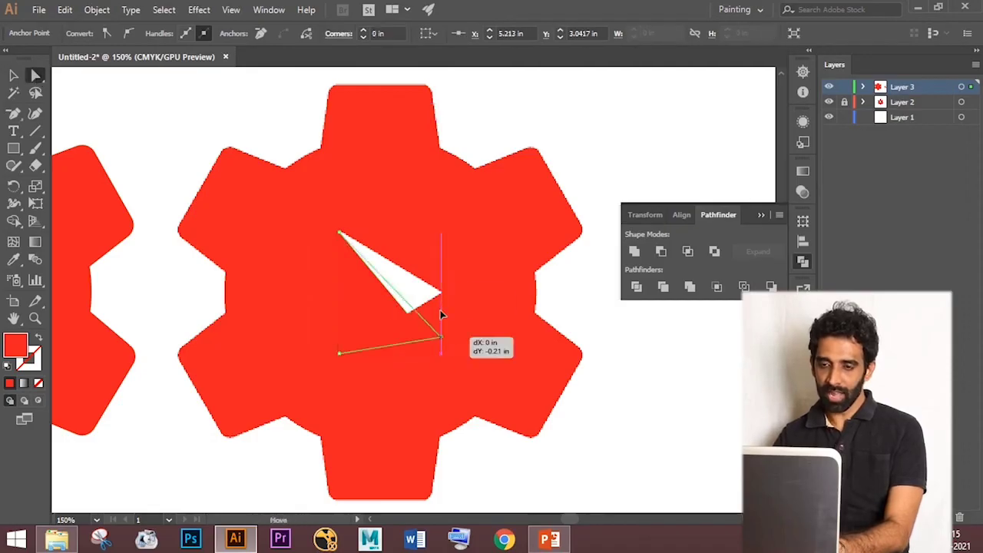
pyautogui.moveTo(441, 352); pyautogui.dragTo(440, 293)
# Fill the play triangle with off-white F9F9F9.
pyautogui.doubleClick(19, 350)
pyautogui.moveTo(341, 201); pyautogui.dragTo(302, 173)
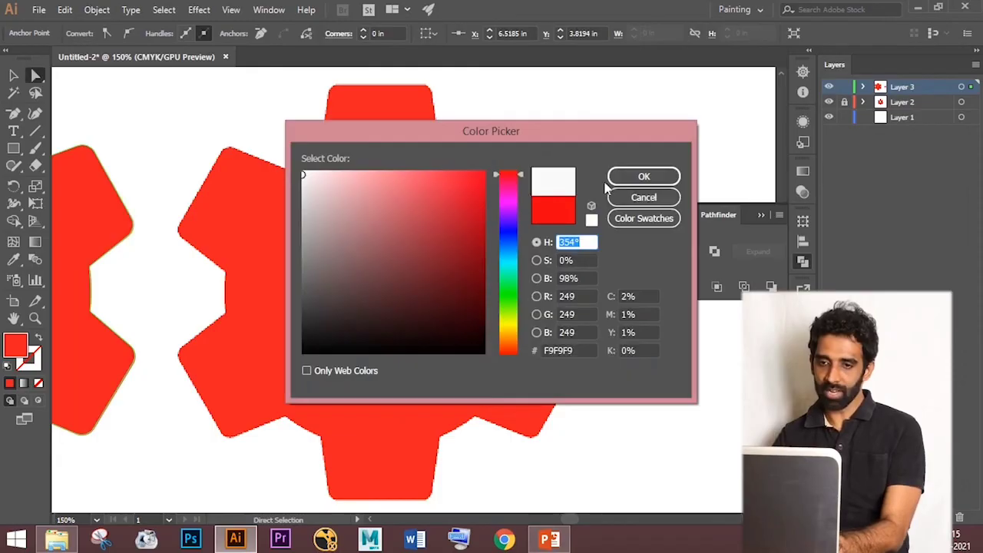
pyautogui.click(643, 176)
# Move the off-white triangle onto the centre of the red gear and deselect it.
pyautogui.scroll(-2, 520, 243)
pyautogui.click(17, 76)
pyautogui.moveTo(432, 279); pyautogui.dragTo(237, 281)
pyautogui.click(352, 399)
pyautogui.scroll(2, 157, 290)
pyautogui.scroll(-2, 153, 289)
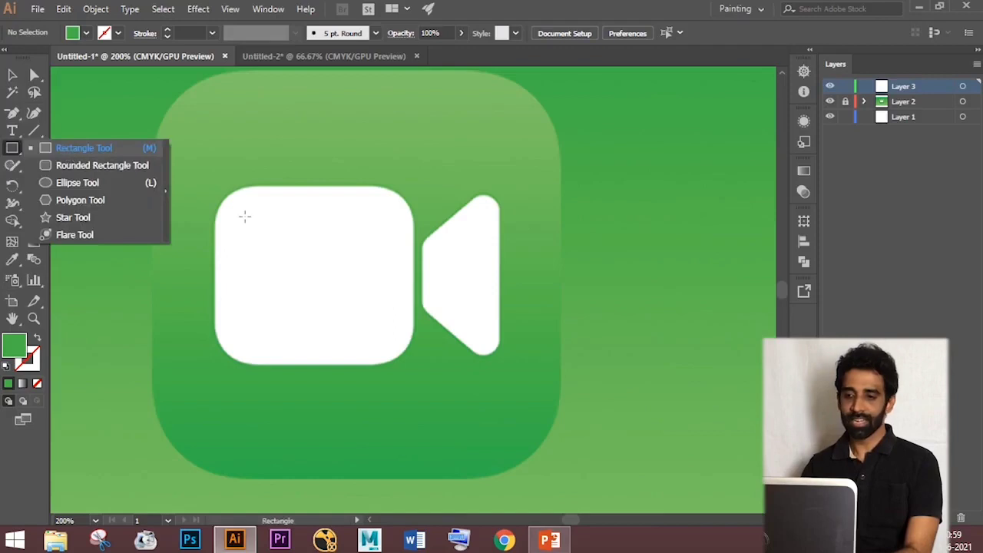
# Draw a green rectangle over the camera icon's body and round all its corners to about 0.4 in.
pyautogui.moveTo(211, 188); pyautogui.dragTo(425, 364)
pyautogui.click(12, 75)
pyautogui.scroll(2, 215, 196)
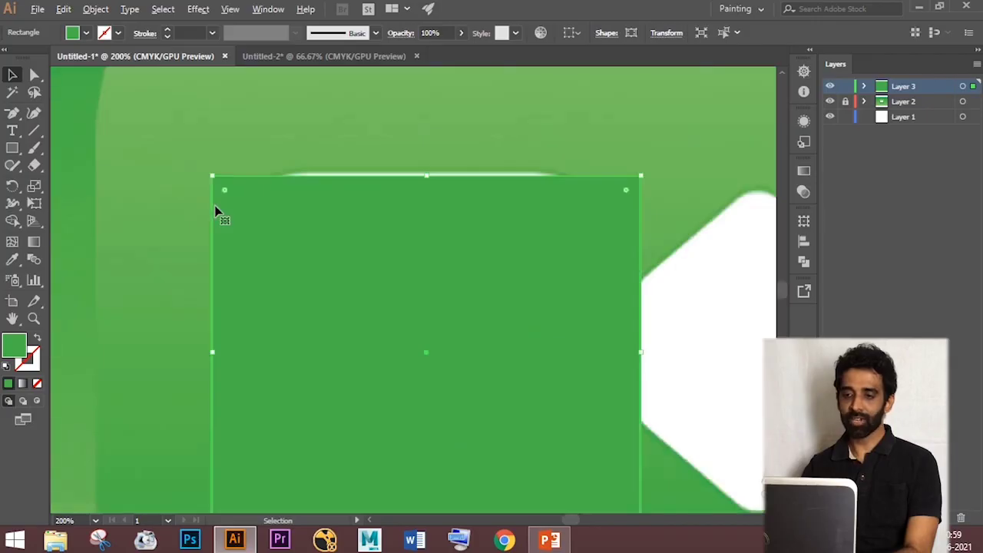
pyautogui.moveTo(222, 188); pyautogui.dragTo(295, 262)
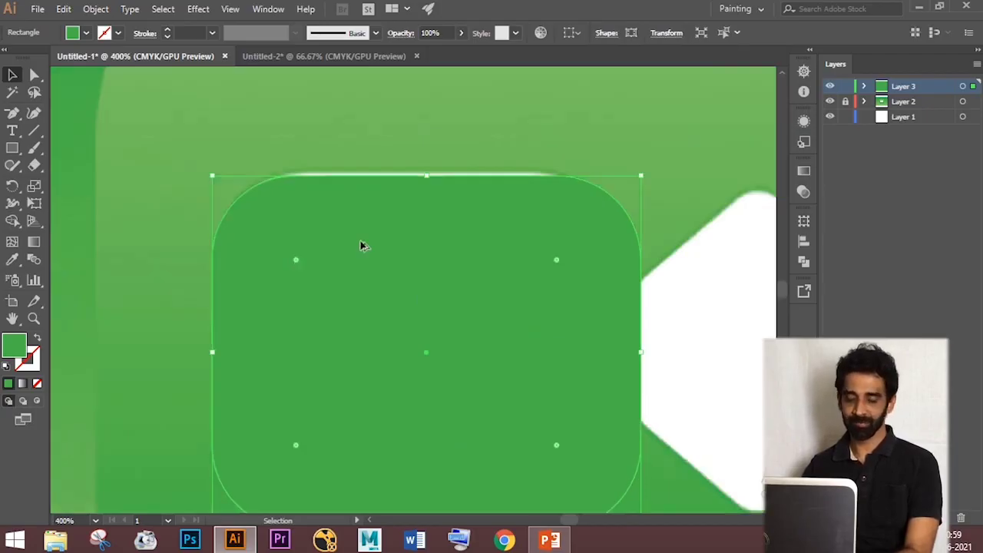
# Try rounding only the camera body's upper-right corner to 0.89 in, and undo it.
pyautogui.scroll(-2, 364, 246)
pyautogui.press('a')
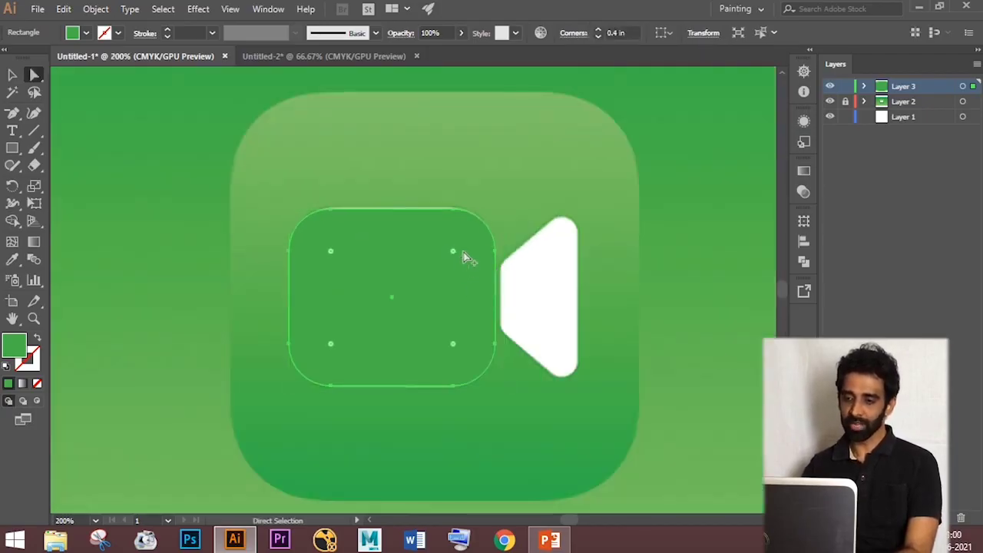
pyautogui.scroll(2, 462, 259)
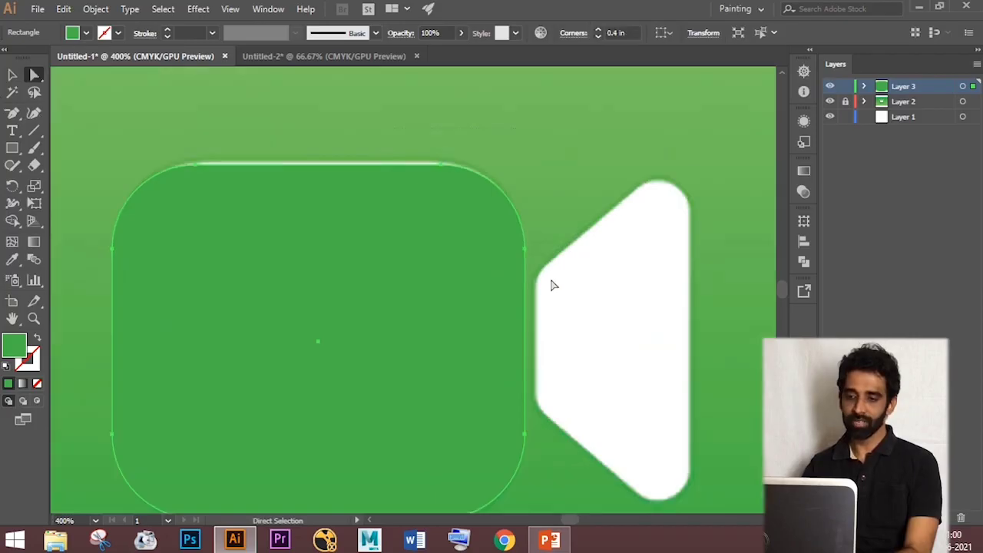
pyautogui.click(477, 298)
pyautogui.moveTo(444, 251); pyautogui.dragTo(339, 352)
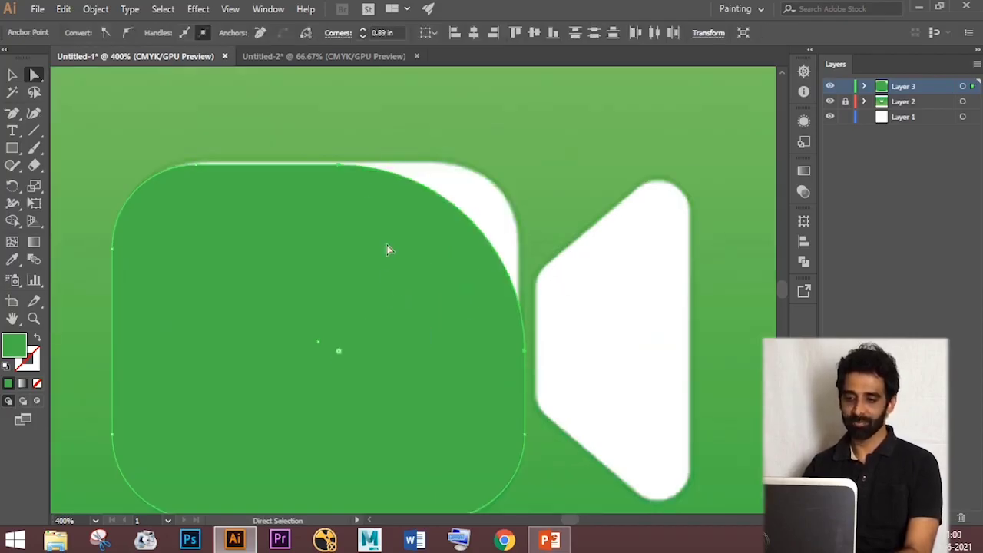
pyautogui.hotkey('ctrl', 'z')
# Draw a tall green rectangle over the camera icon's white lens shape.
pyautogui.scroll(-2, 362, 191)
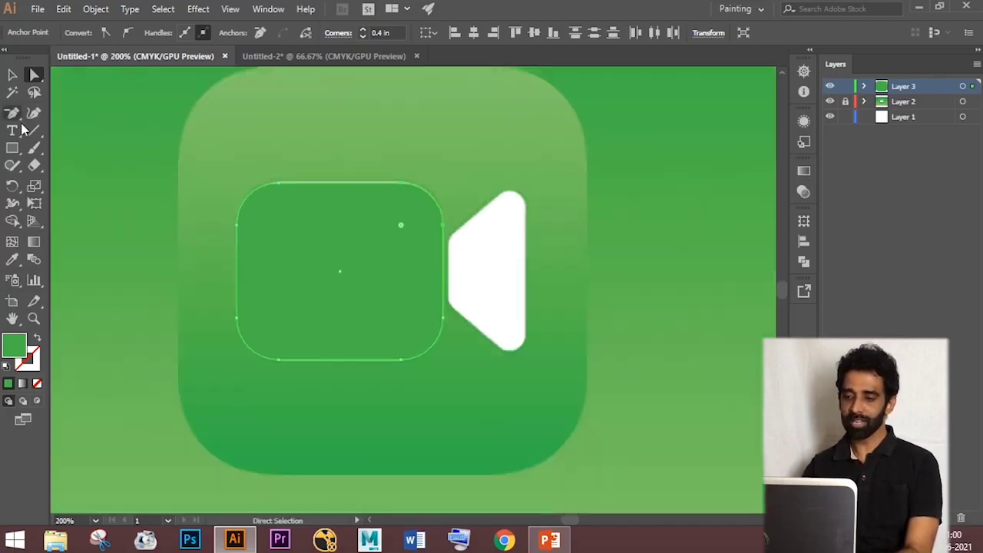
pyautogui.moveTo(12, 148); pyautogui.dragTo(59, 146)
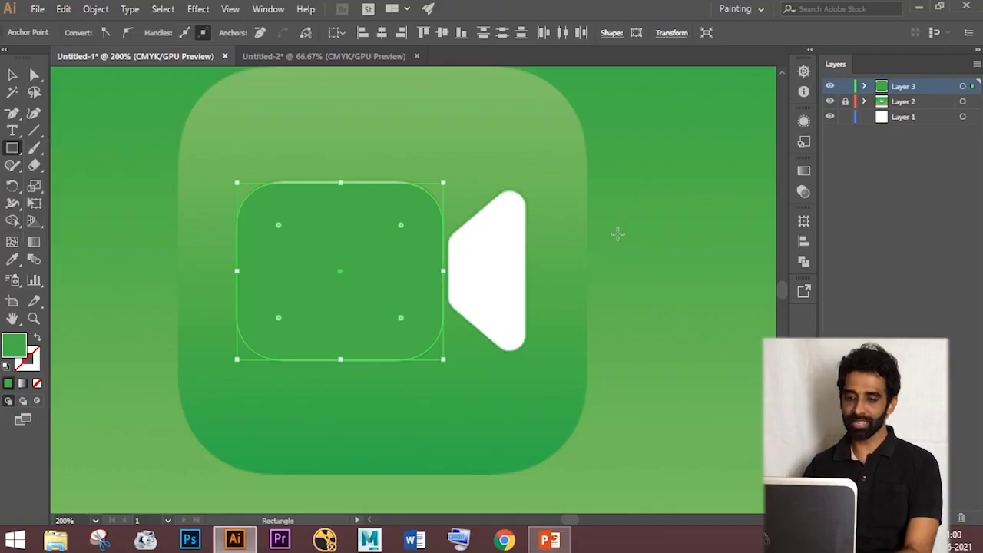
pyautogui.moveTo(525, 189); pyautogui.dragTo(452, 353)
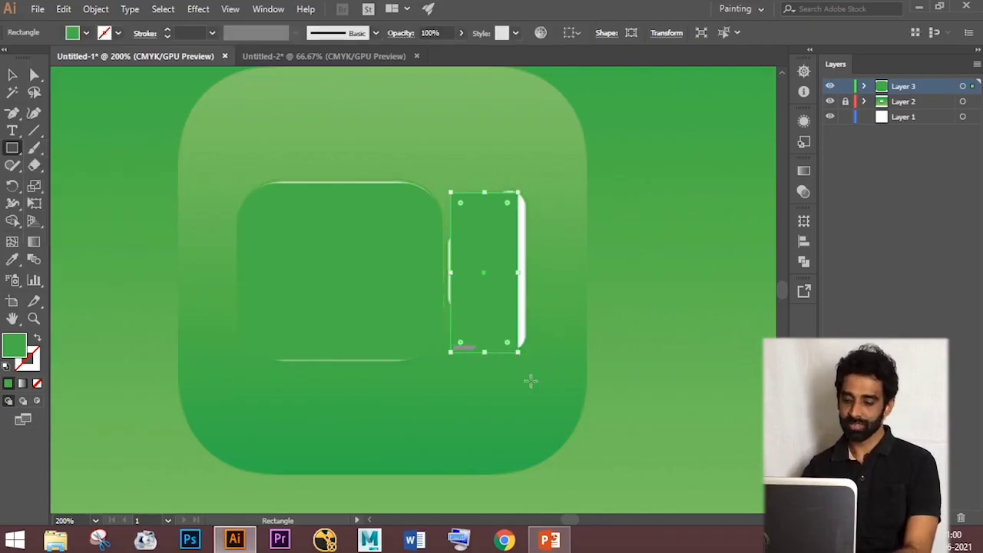
pyautogui.press('a')
pyautogui.scroll(1, 529, 228)
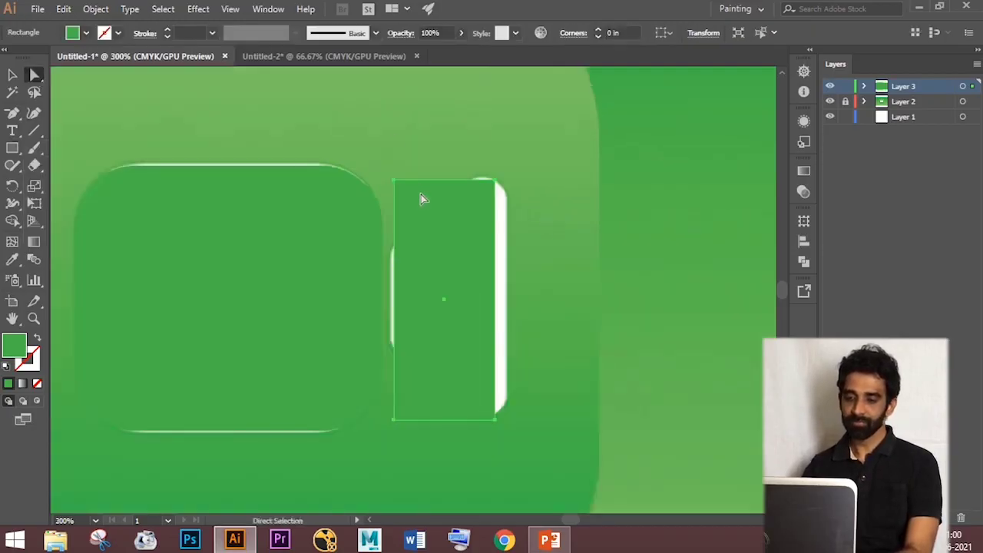
# Nudge the lens rectangle's upper-left anchor down to meet the slanted top edge of the reference lens.
pyautogui.click(394, 181)
pyautogui.hotkey('shift', 'Down')
pyautogui.hotkey('shift', 'Down')
pyautogui.hotkey('shift', 'Down')
pyautogui.hotkey('shift', 'Down')
pyautogui.press('Up')
pyautogui.press('Up')
pyautogui.press('Up')
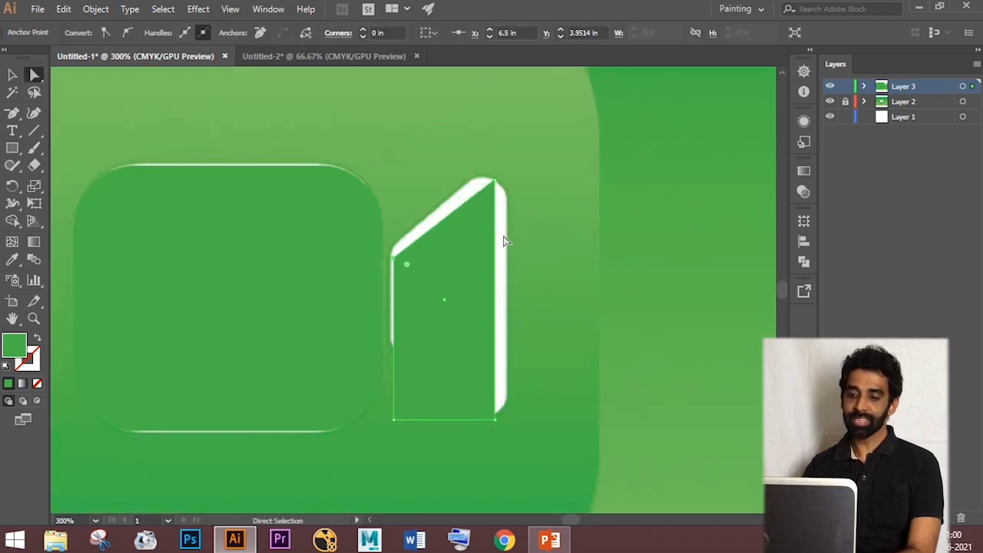
pyautogui.press('Up')
pyautogui.press('Up')
pyautogui.press('Up')
pyautogui.press('Up')
pyautogui.press('Up')
pyautogui.press('Up')
pyautogui.press('Up')
pyautogui.press('Up')
pyautogui.press('Up')
pyautogui.press('Up')
# Nudge the lens shape's lower-left anchor up to meet the slanted bottom edge of the reference lens.
pyautogui.moveTo(382, 436); pyautogui.dragTo(418, 366)
pyautogui.hotkey('shift', 'Up')
pyautogui.hotkey('shift', 'Up')
pyautogui.hotkey('shift', 'Up')
pyautogui.hotkey('shift', 'Up')
pyautogui.hotkey('shift', 'Down')
# Round the lens shape's left corners to match the reference, and its upper-right corner to about 0.12 in.
pyautogui.scroll(1, 417, 290)
pyautogui.click(388, 229)
pyautogui.moveTo(400, 237); pyautogui.dragTo(422, 247)
pyautogui.click(522, 144)
pyautogui.moveTo(513, 159); pyautogui.dragTo(492, 190)
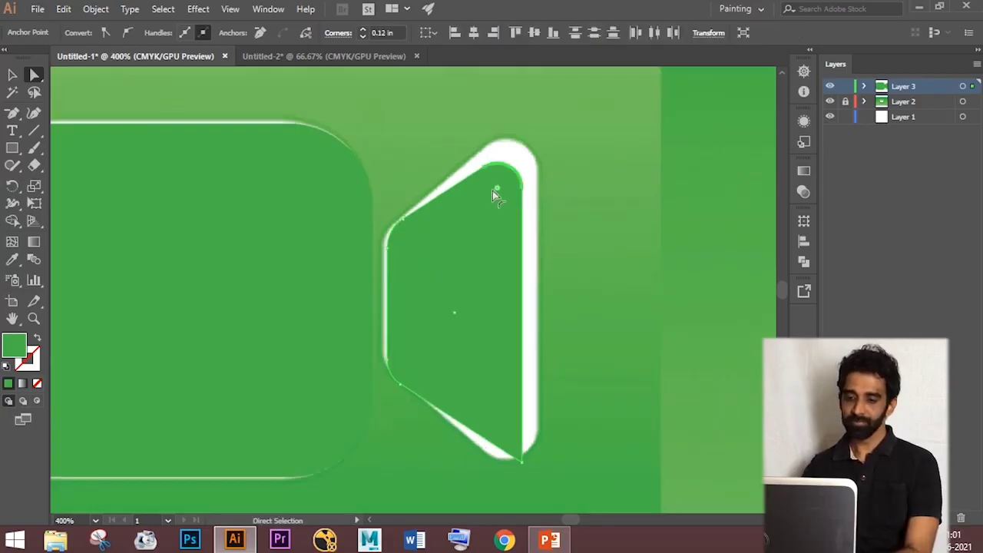
# Nudge the lens's rounded upper-right corner up and outward onto the reference outline, and adjust the lower-right corner to match.
pyautogui.hotkey('shift', 'Up')
pyautogui.hotkey('shift', 'Right')
pyautogui.press('Left')
pyautogui.press('Left')
pyautogui.press('Left')
pyautogui.press('Left')
pyautogui.press('Left')
pyautogui.moveTo(544, 444); pyautogui.dragTo(494, 402)
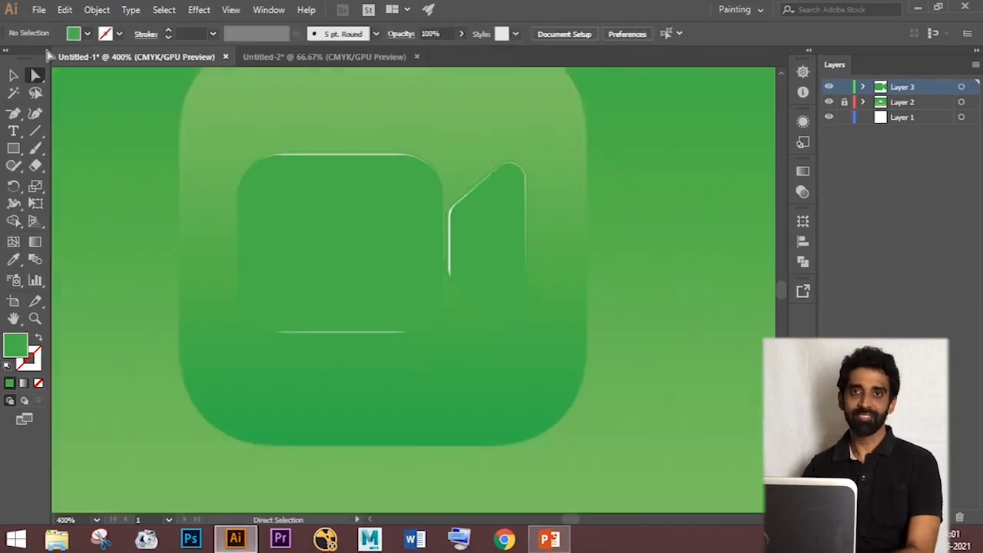
# Fill the camera body and lens shapes white and move them together to the left of the reference icon.
pyautogui.click(13, 74)
pyautogui.click(342, 247)
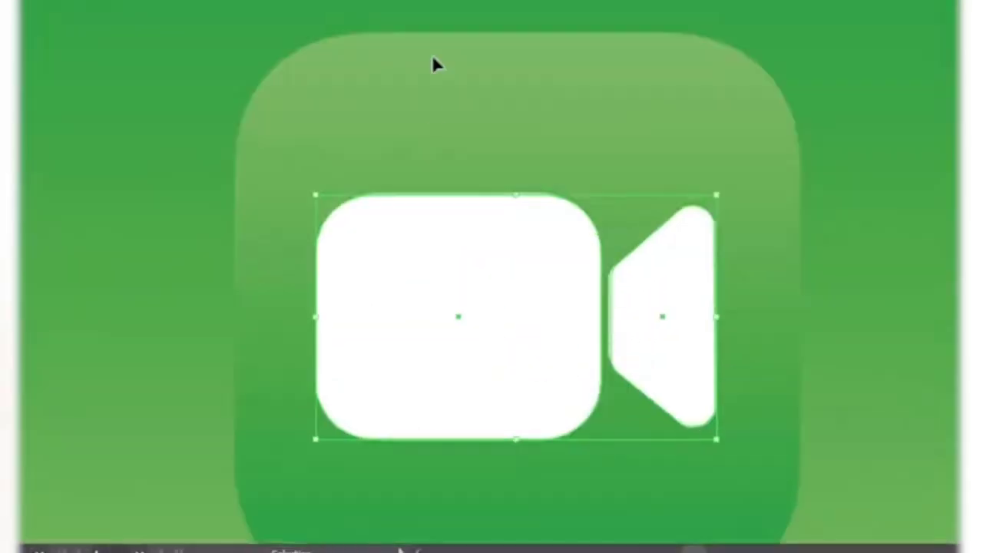
pyautogui.moveTo(312, 259); pyautogui.dragTo(200, 259)
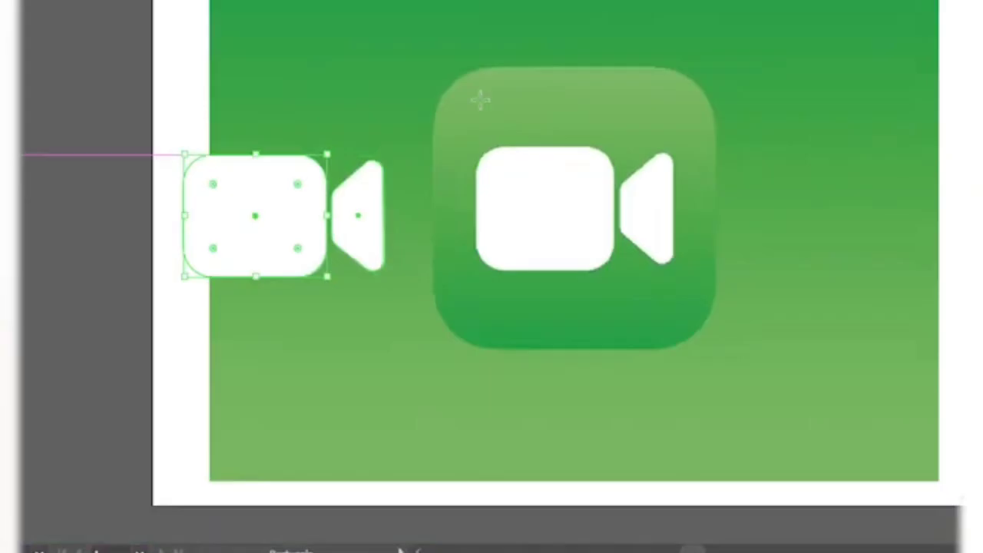
# Draw a green rounded square over the reference icon's background and move it left over the white camera shapes.
pyautogui.moveTo(439, 65)
pyautogui.mouseDown()
pyautogui.moveTo(711, 347)
pyautogui.moveTo(511, 163)
pyautogui.mouseUp()
pyautogui.press('v')
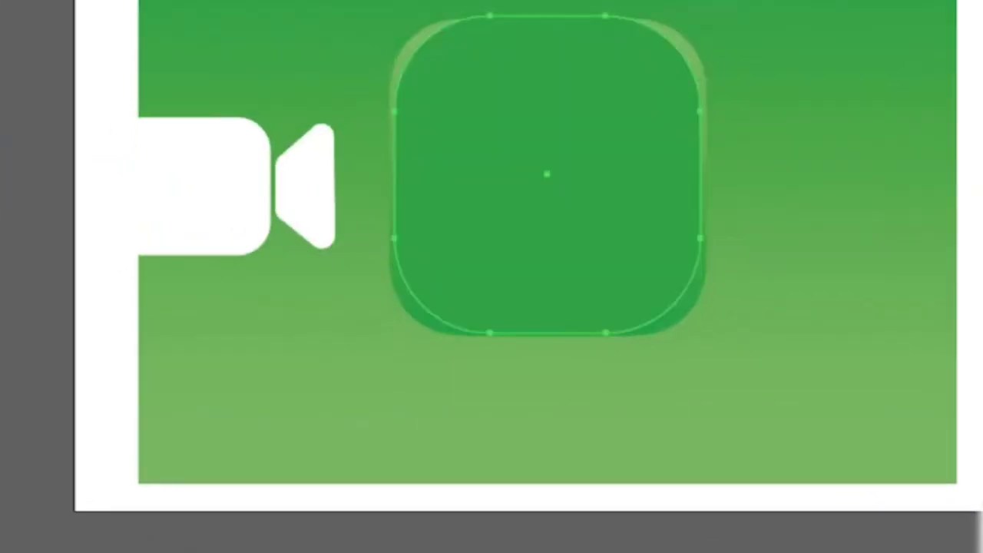
pyautogui.moveTo(546, 174); pyautogui.dragTo(292, 176)
# Send the green rounded square behind the white camera shapes and deselect everything.
pyautogui.rightClick(315, 97)
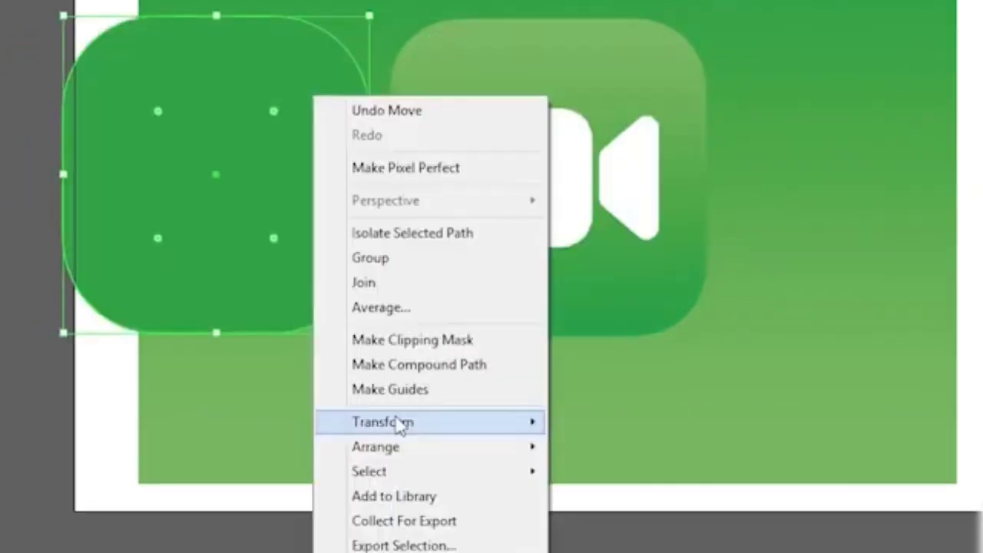
pyautogui.moveTo(491, 446)
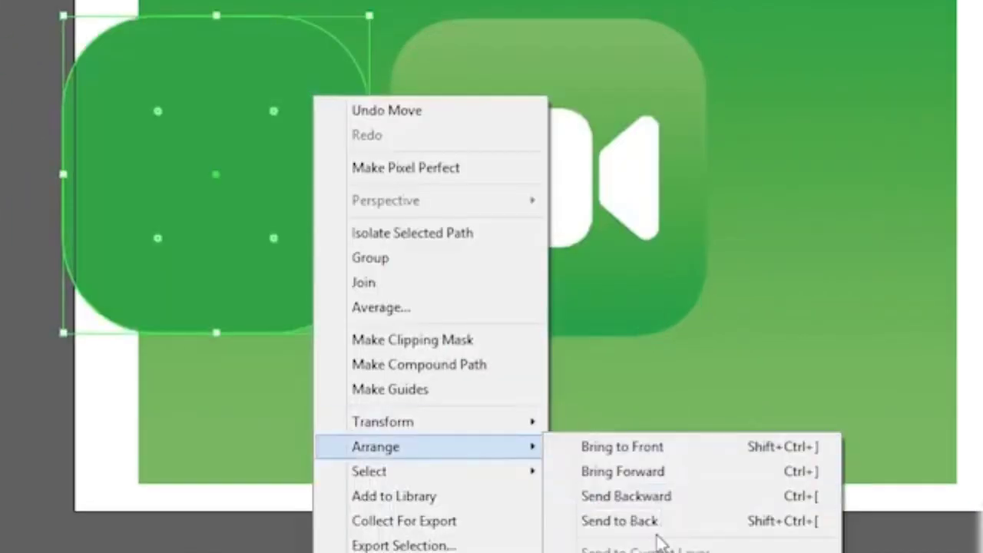
pyautogui.click(665, 521)
pyautogui.hotkey('ctrl', 'shift', 'a')
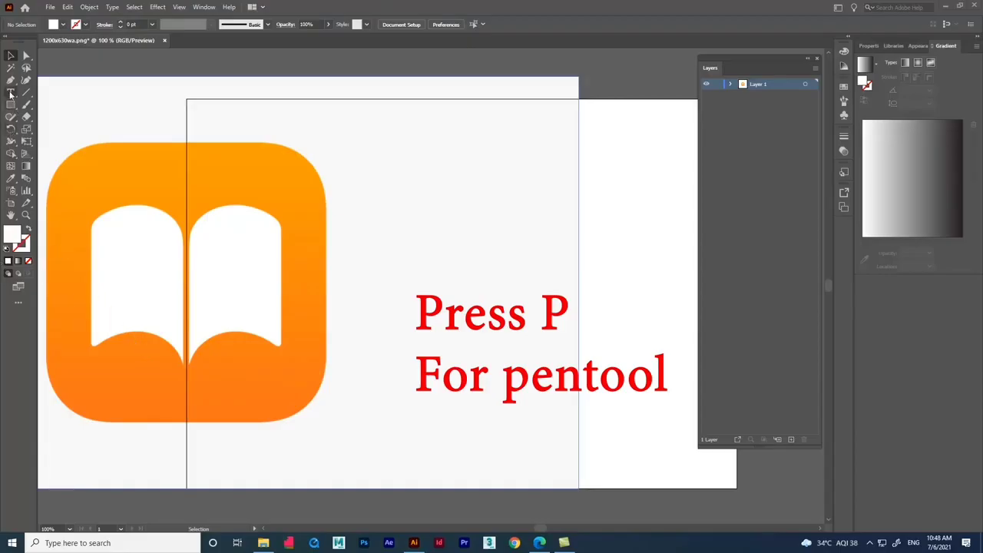
# On a new layer above the locked book icon, trace the left page's lower curve with the Pen tool, from the spine tip outward.
pyautogui.moveTo(10, 80); pyautogui.dragTo(37, 85)
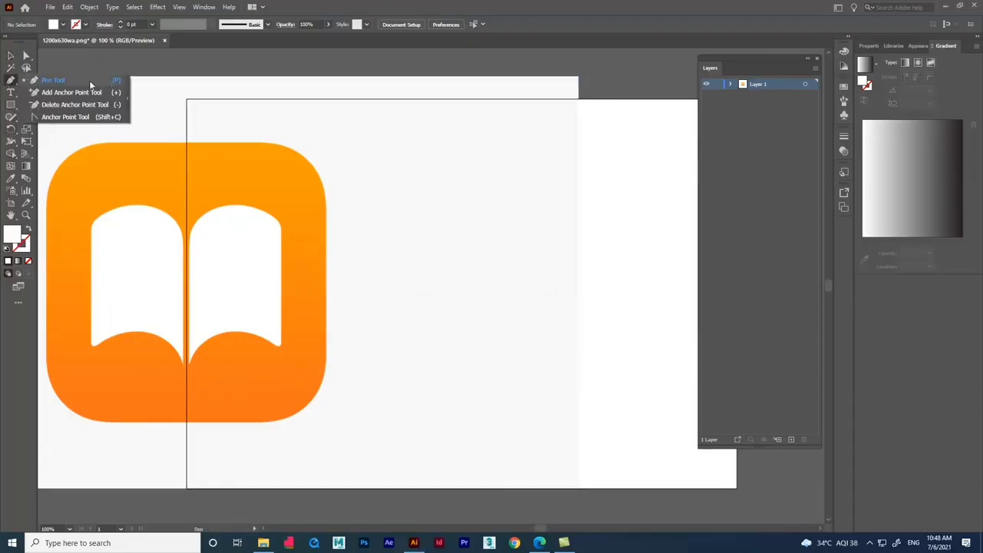
pyautogui.click(70, 80)
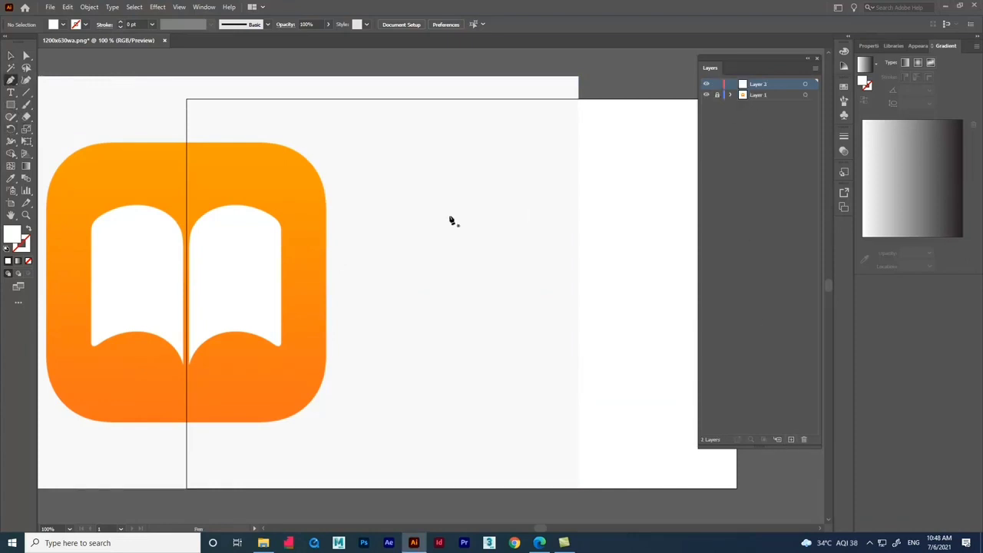
pyautogui.scroll(-2, 208, 259)
pyautogui.scroll(2, 202, 259)
pyautogui.scroll(1, 236, 381)
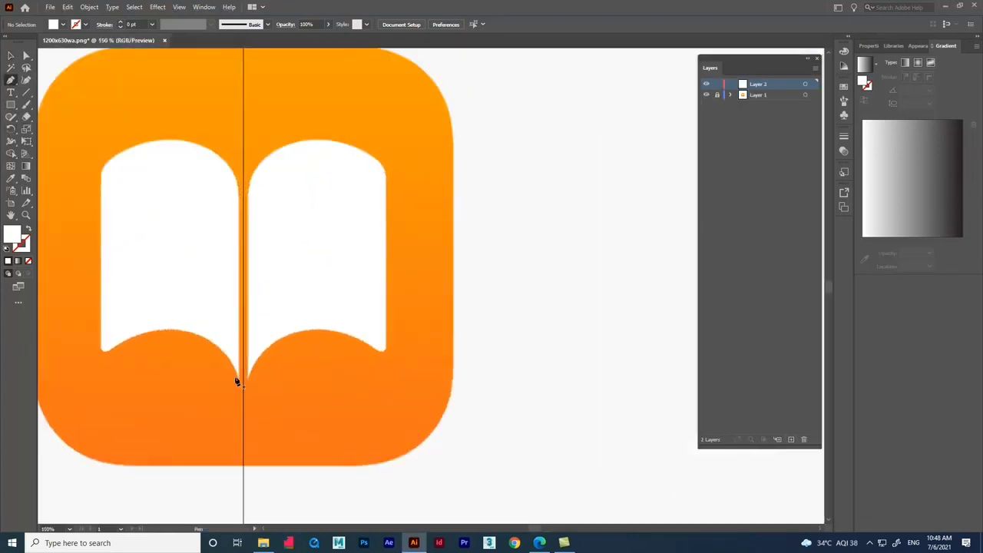
pyautogui.click(240, 382)
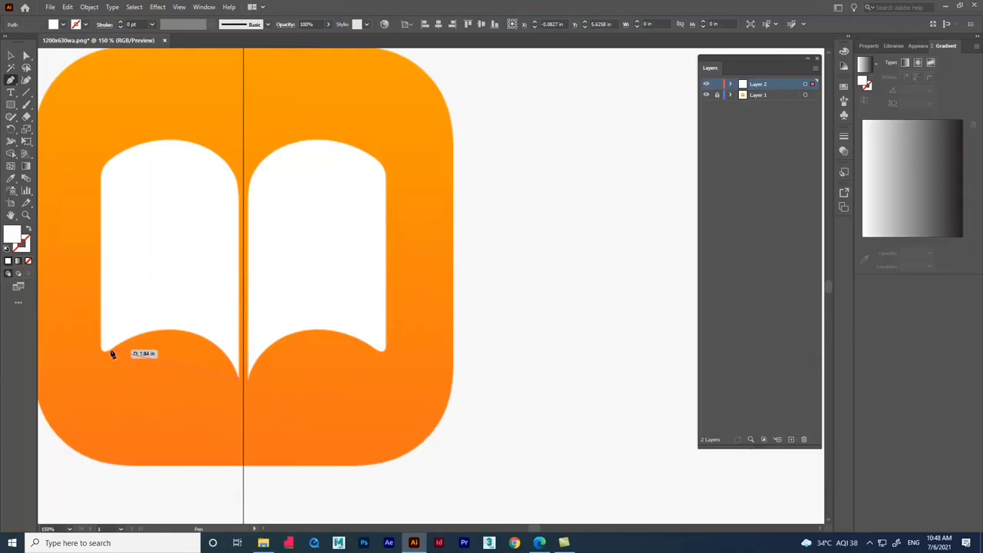
pyautogui.moveTo(92, 380); pyautogui.dragTo(305, 406)
# Shorten the last anchor's outgoing handle and curve the path around the left page's rounded lower-left corner onto its outer edge.
pyautogui.scroll(3, 532, 340)
pyautogui.scroll(-2, 322, 247)
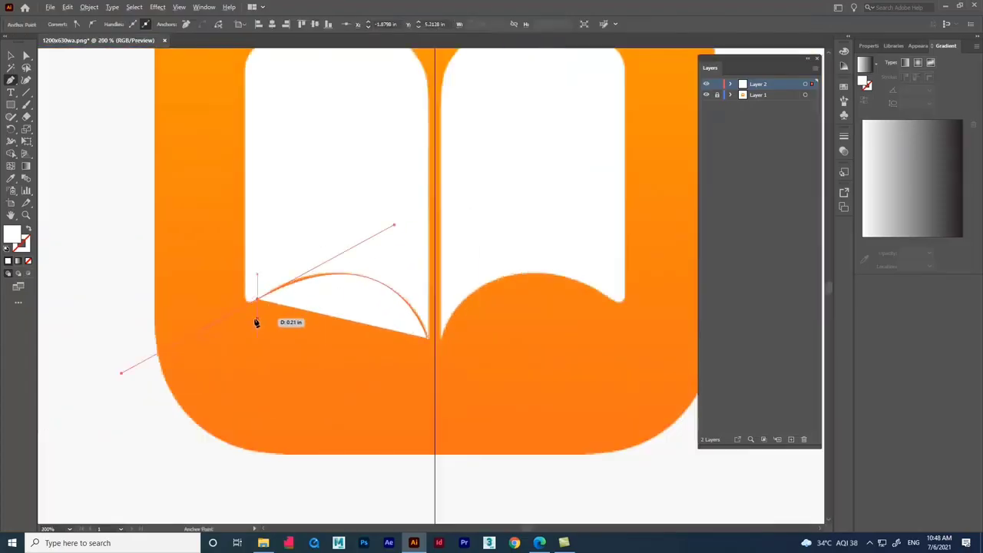
pyautogui.moveTo(122, 376); pyautogui.dragTo(123, 376)
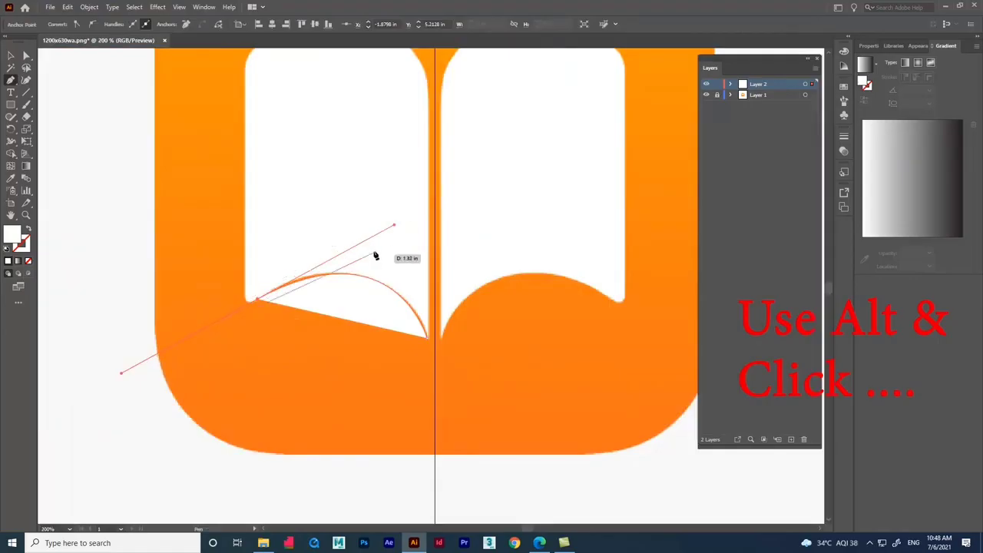
pyautogui.scroll(1, 259, 292)
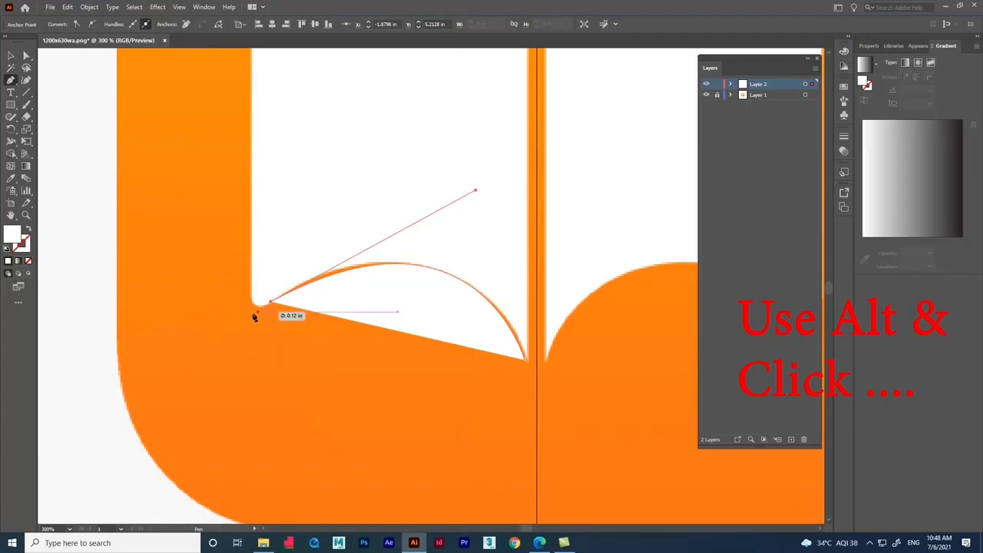
pyautogui.moveTo(257, 315); pyautogui.dragTo(248, 294)
pyautogui.scroll(6, 268, 307)
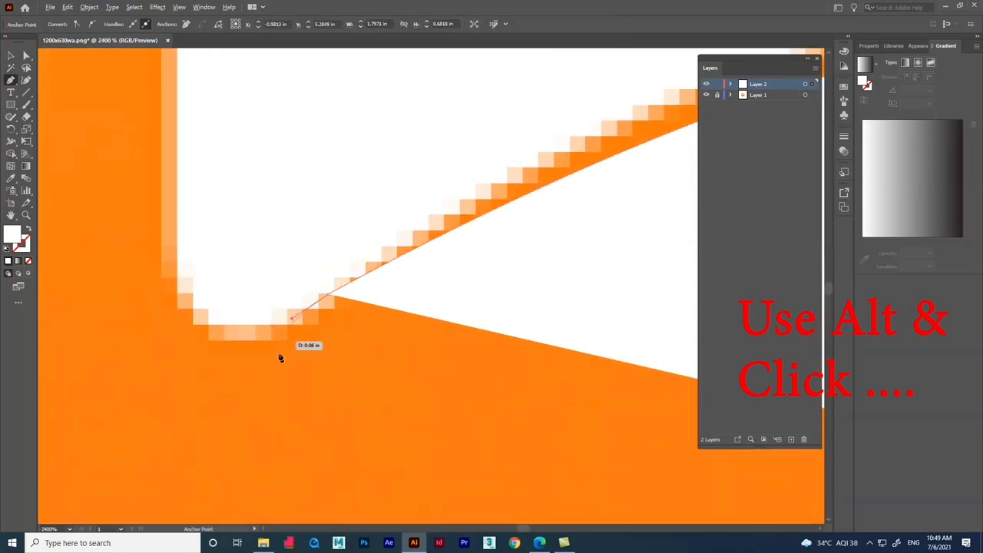
pyautogui.moveTo(327, 301); pyautogui.dragTo(177, 275)
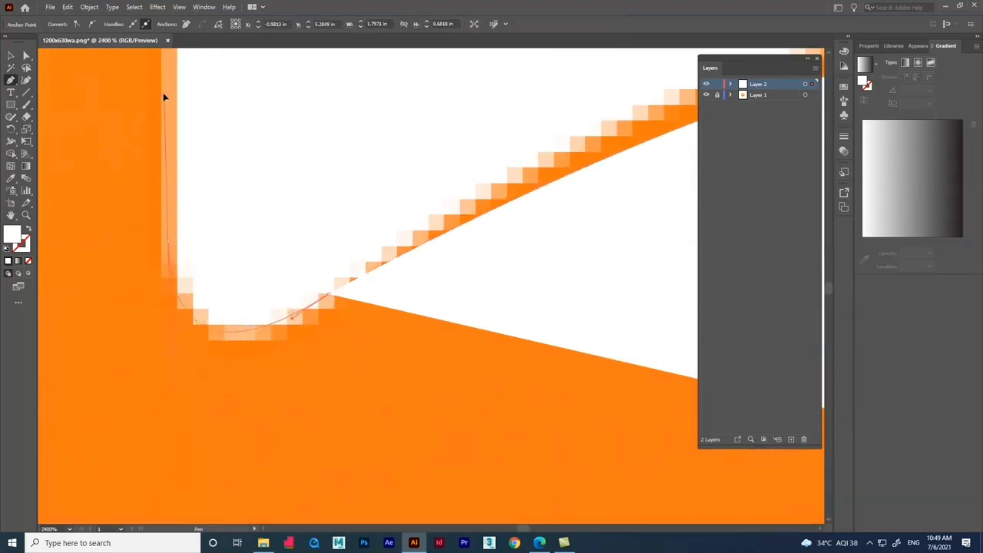
# Continue the Pen path up the left page's outer edge, around its upper-left corner to the arch's peak, and retract the peak anchor's outgoing handle.
pyautogui.moveTo(162, 96); pyautogui.dragTo(163, 96)
pyautogui.scroll(-6, 266, 449)
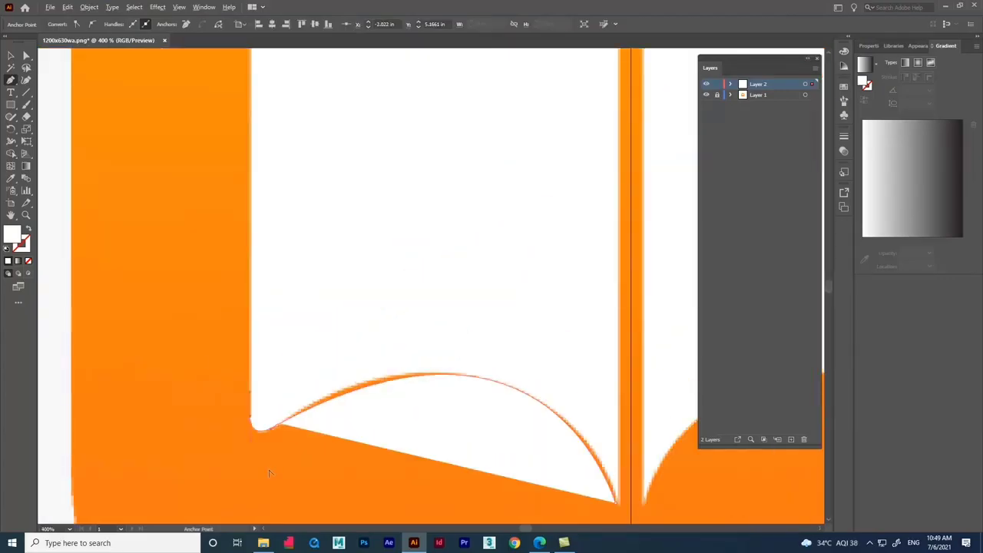
pyautogui.moveTo(252, 91); pyautogui.dragTo(253, 91)
pyautogui.scroll(-2, 305, 287)
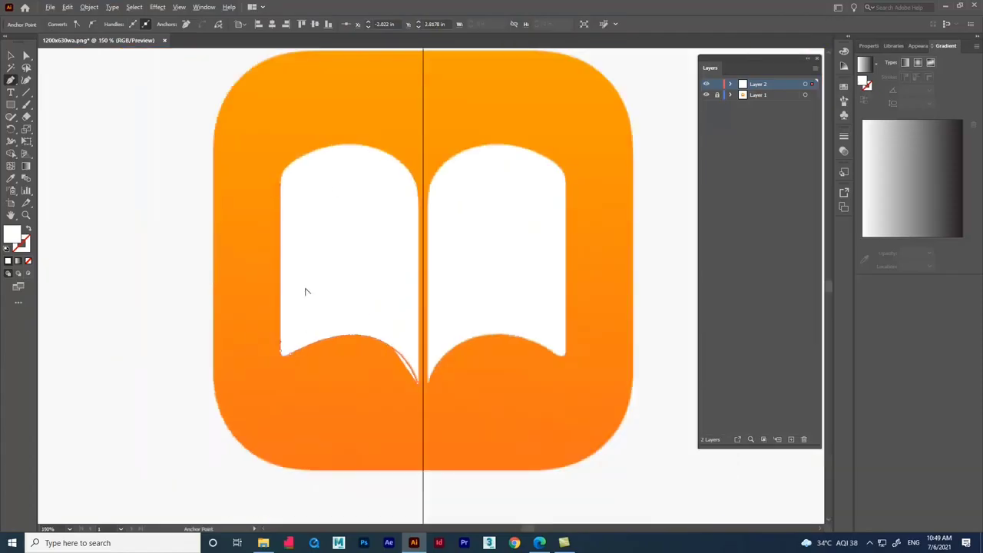
pyautogui.scroll(2, 337, 190)
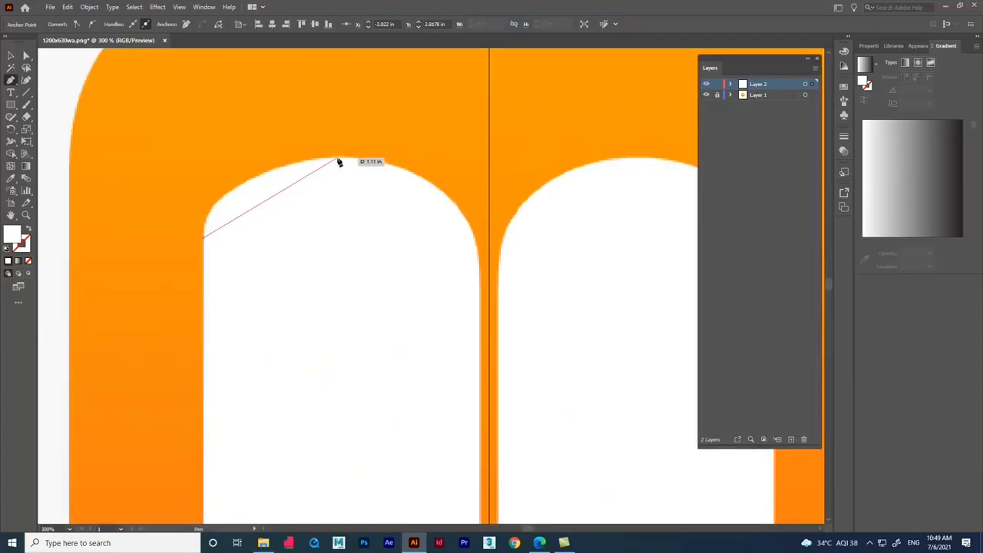
pyautogui.click(222, 197)
pyautogui.moveTo(340, 157); pyautogui.dragTo(415, 162)
pyautogui.click(345, 160)
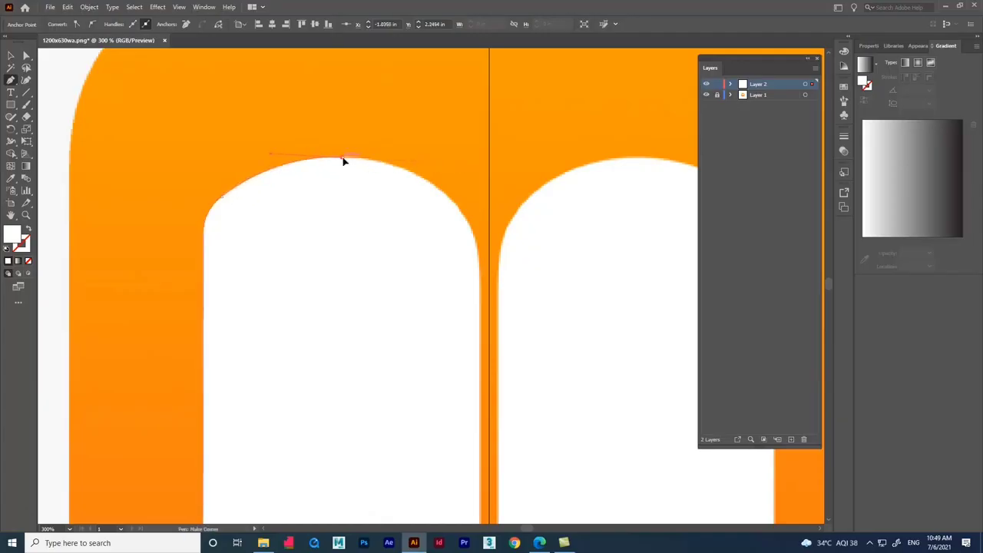
# Curve the path down from the arch's peak to the spine edge and close it at the left page's lower spine tip.
pyautogui.moveTo(467, 222); pyautogui.dragTo(478, 277)
pyautogui.click(466, 222)
pyautogui.click(477, 255)
pyautogui.scroll(-3, 478, 257)
pyautogui.scroll(3, 478, 274)
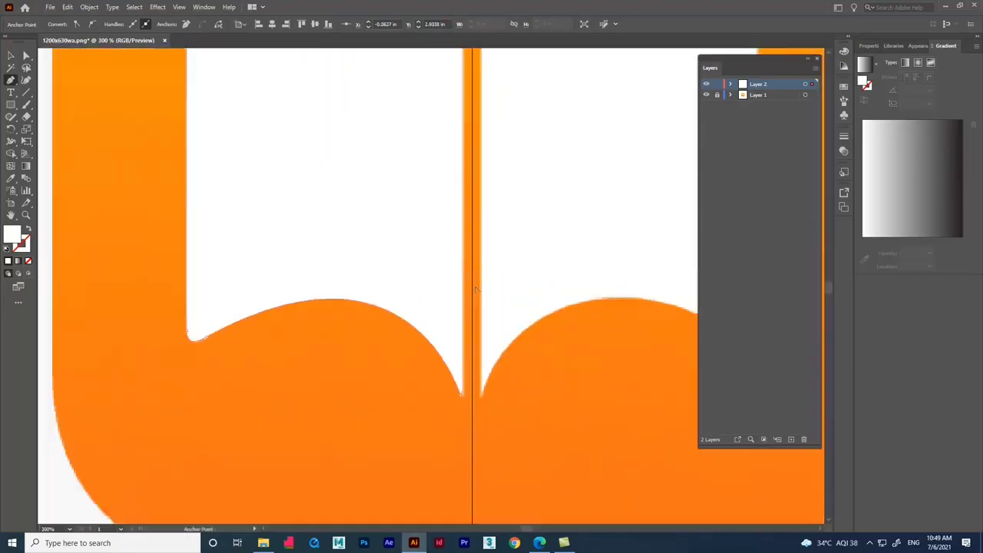
pyautogui.click(462, 397)
pyautogui.scroll(-5, 346, 254)
pyautogui.scroll(3, 349, 211)
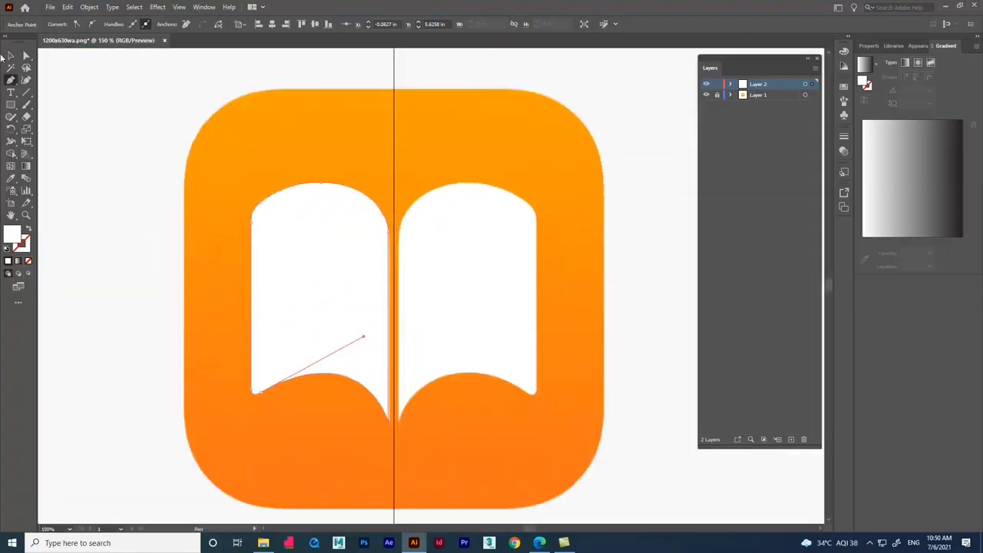
# Move the traced left page off the reference icon to the empty canvas right of the artboard and deselect it.
pyautogui.click(11, 56)
pyautogui.press('h')
pyautogui.moveTo(190, 264); pyautogui.dragTo(465, 227)
pyautogui.click(483, 316)
pyautogui.scroll(1, 515, 215)
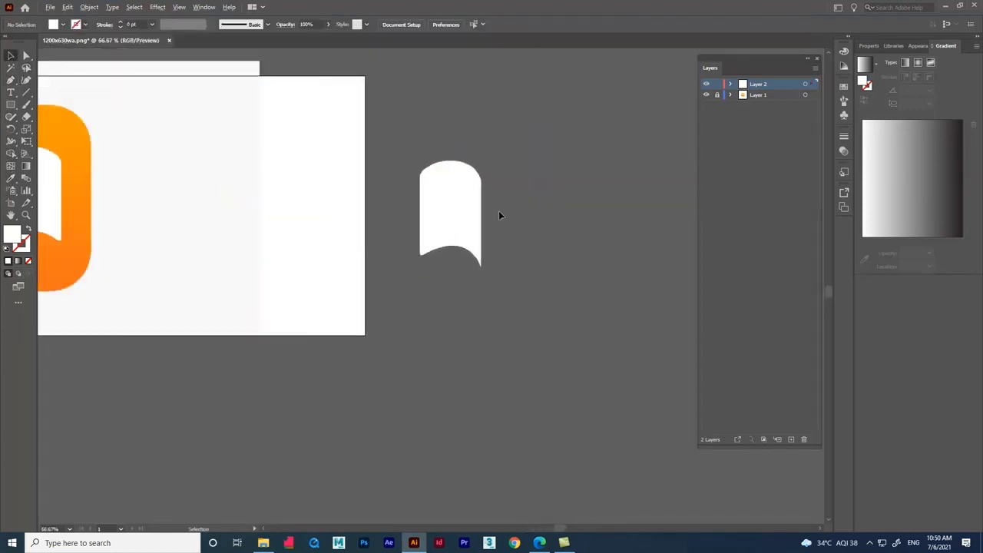
pyautogui.scroll(-1, 494, 223)
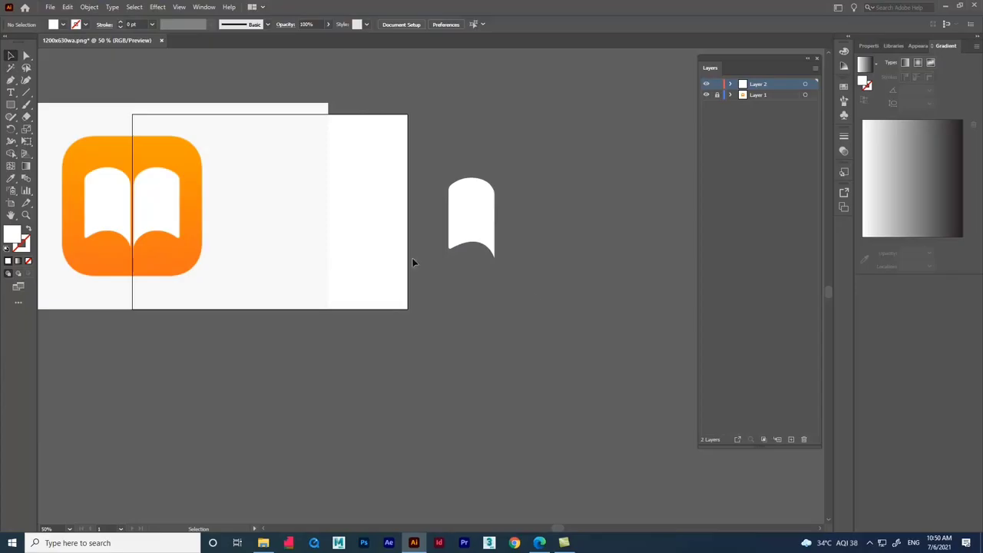
# Create a reflected copy of the traced page across the vertical axis.
pyautogui.click(469, 219)
pyautogui.scroll(2, 535, 212)
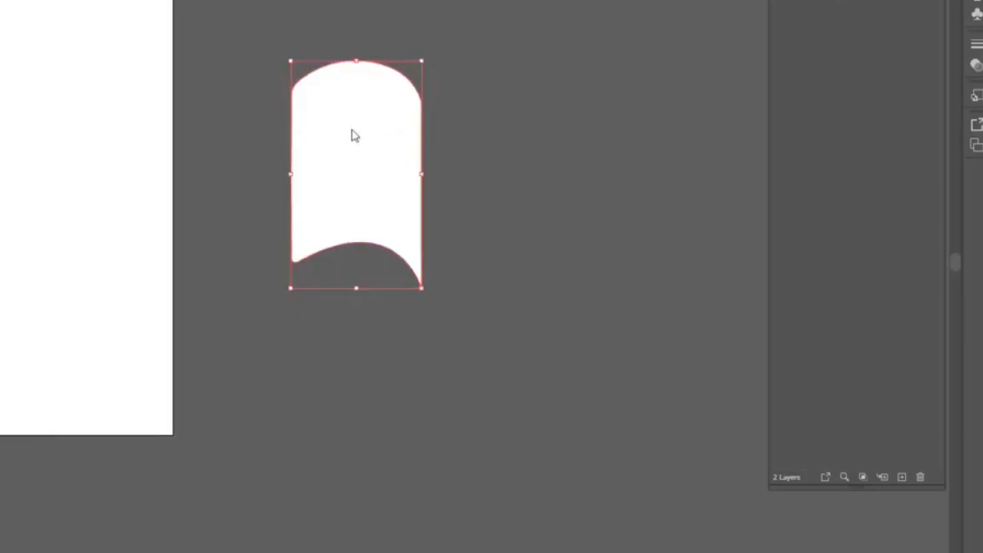
pyautogui.rightClick(353, 134)
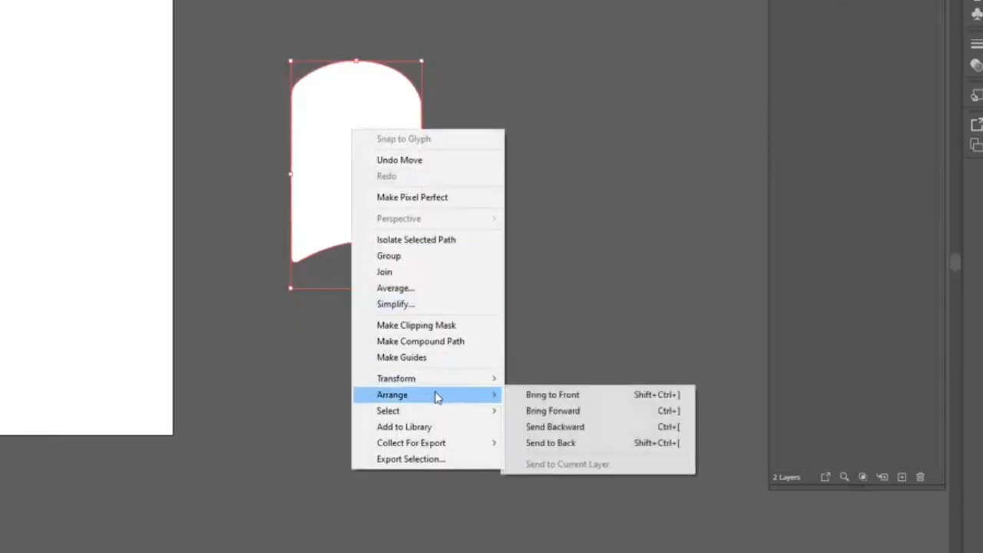
pyautogui.moveTo(420, 381)
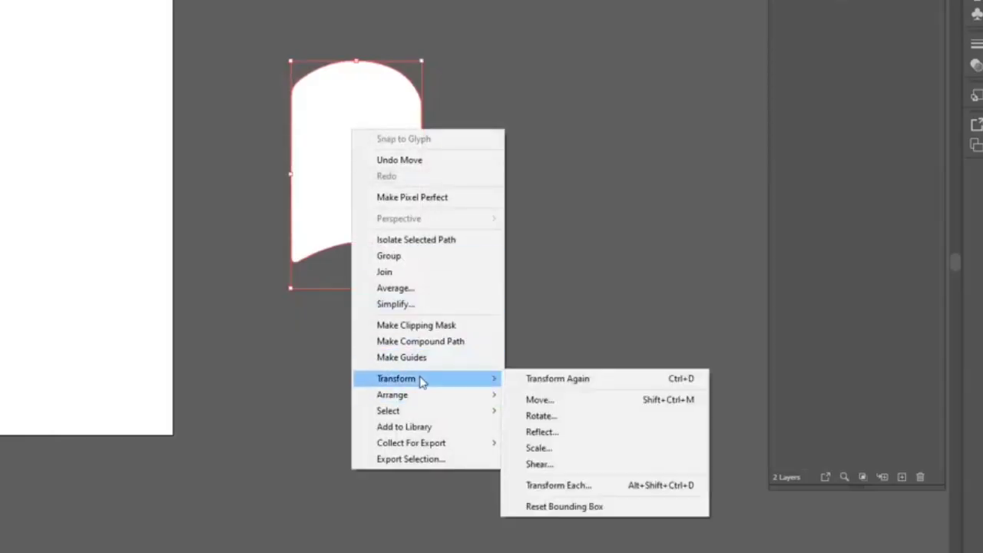
pyautogui.click(542, 432)
pyautogui.moveTo(594, 10); pyautogui.dragTo(53, 47)
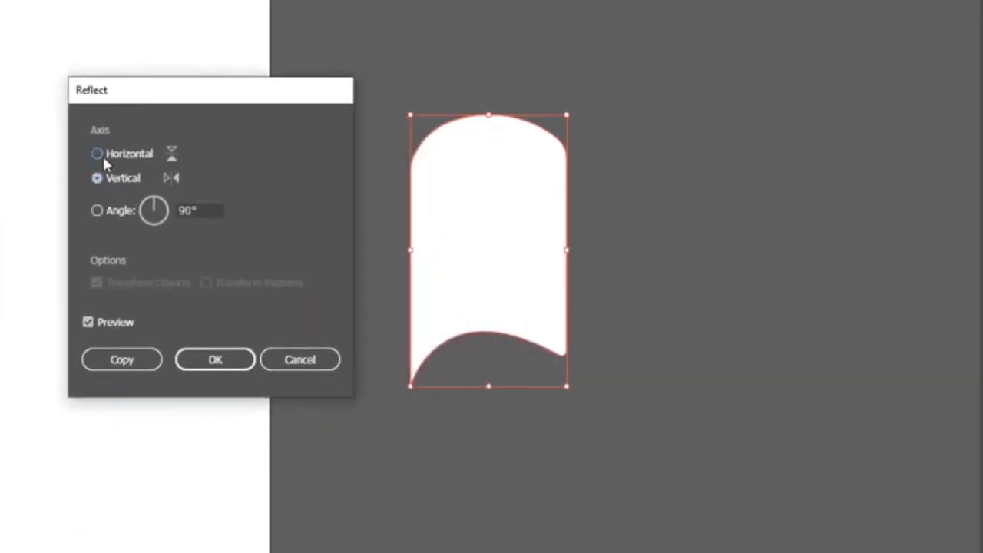
pyautogui.click(103, 156)
pyautogui.click(106, 183)
pyautogui.click(133, 366)
# Place the mirrored page to the right of the original with a narrow spine gap between them and deselect it.
pyautogui.moveTo(494, 248); pyautogui.dragTo(667, 246)
pyautogui.click(662, 461)
pyautogui.scroll(-2, 538, 419)
pyautogui.scroll(1, 35, 300)
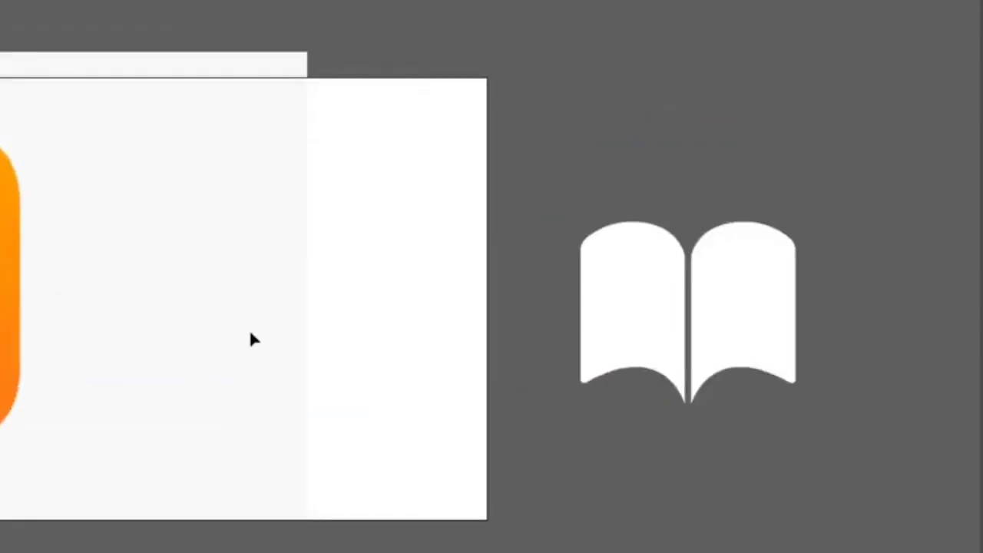
pyautogui.scroll(-1, 181, 334)
pyautogui.scroll(-1, 216, 257)
pyautogui.scroll(1, 586, 250)
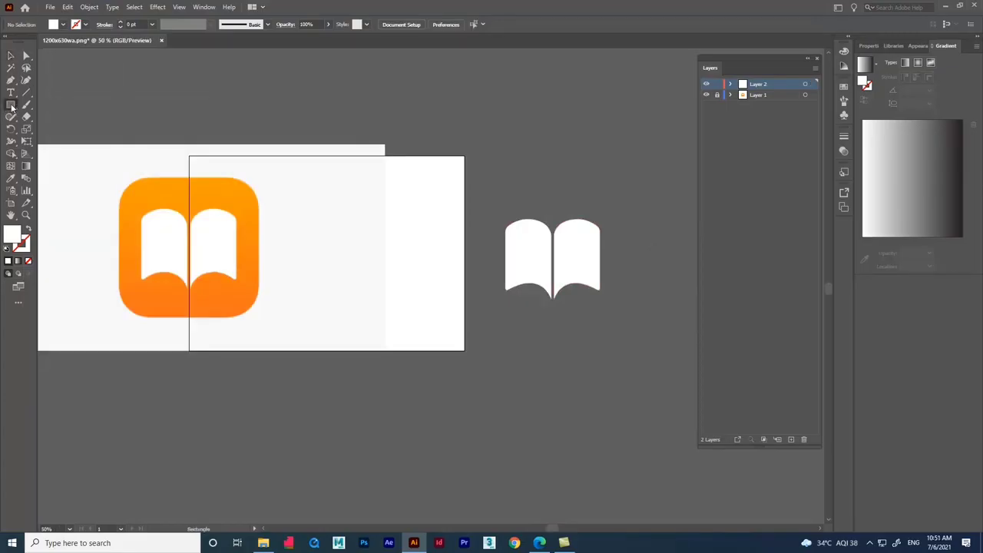
# Draw a rectangle about 5.33 by 5.17 in over the reference icon's orange background and round its corners to about 1.07 in.
pyautogui.moveTo(125, 187); pyautogui.dragTo(250, 311)
pyautogui.scroll(4, 129, 197)
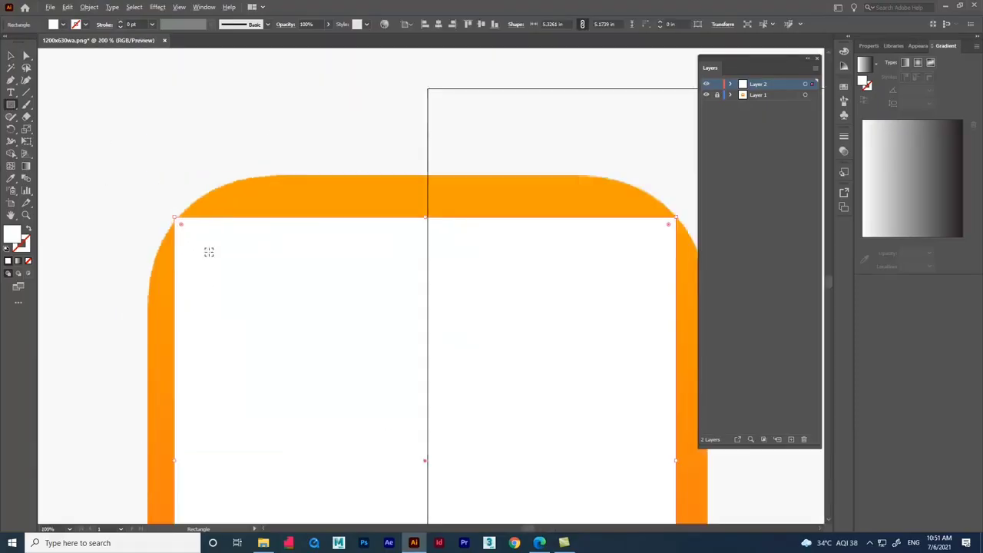
pyautogui.scroll(-2, 218, 262)
pyautogui.moveTo(179, 204); pyautogui.dragTo(218, 257)
# Stretch the rounded rectangle's sides to the orange background's edges, about 5.93 by 5.93 in, and increase its corner radius to about 1.3 in.
pyautogui.moveTo(299, 198); pyautogui.dragTo(299, 176)
pyautogui.moveTo(423, 307); pyautogui.dragTo(438, 309)
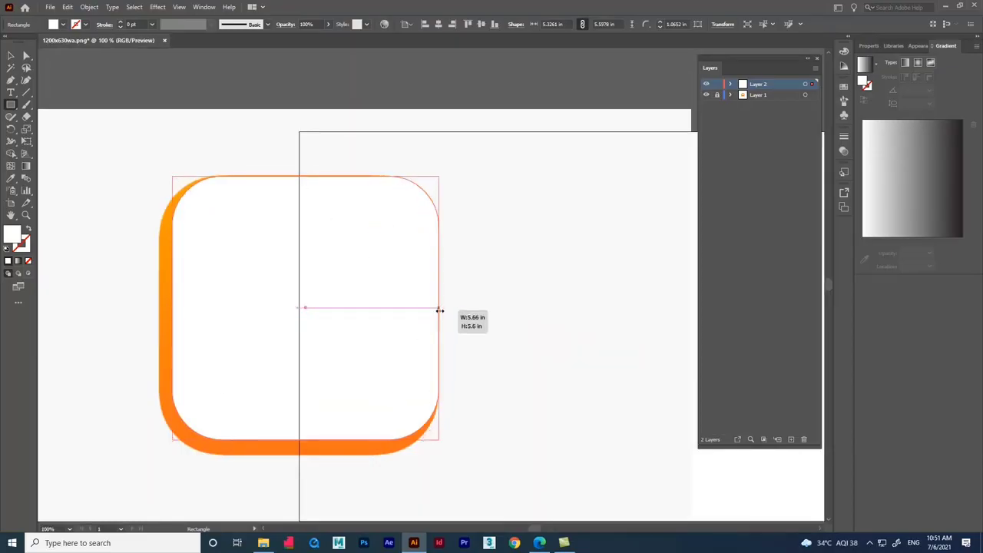
pyautogui.moveTo(172, 308); pyautogui.dragTo(159, 308)
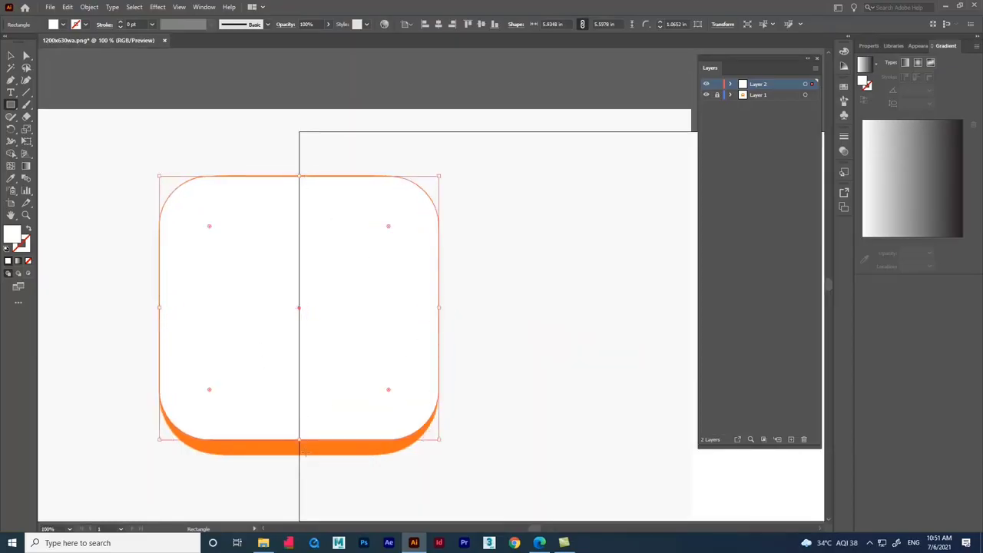
pyautogui.moveTo(299, 441); pyautogui.dragTo(300, 456)
pyautogui.moveTo(389, 409)
pyautogui.mouseDown()
pyautogui.moveTo(367, 391)
pyautogui.moveTo(377, 397)
pyautogui.mouseUp()
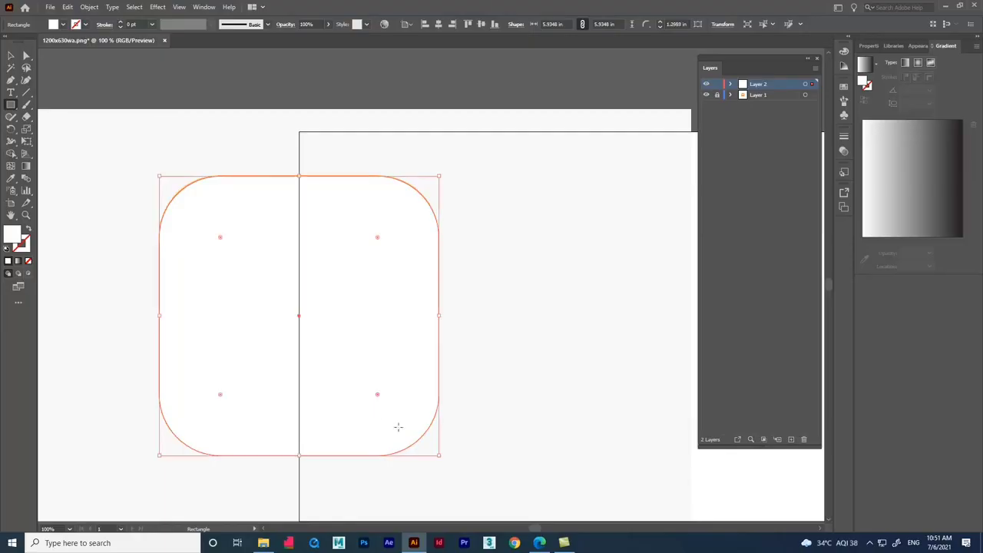
# Move the rounded square to the right of the reference icon and fill it with orange sampled from the icon's background.
pyautogui.scroll(-2, 262, 345)
pyautogui.click(11, 55)
pyautogui.moveTo(323, 336); pyautogui.dragTo(488, 338)
pyautogui.click(11, 178)
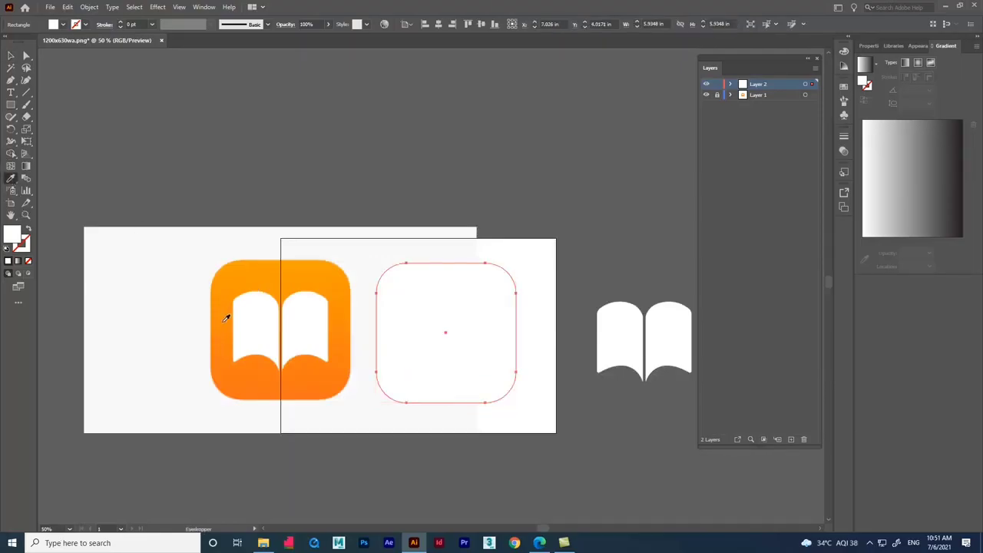
pyautogui.click(228, 317)
# Move the orange rounded square over the white book pages, send it to the back, and center it behind them.
pyautogui.click(11, 56)
pyautogui.scroll(-3, 322, 228)
pyautogui.scroll(2, 491, 276)
pyautogui.moveTo(230, 273); pyautogui.dragTo(360, 269)
pyautogui.hotkey('ctrl', '+')
pyautogui.hotkey('ctrl', '+')
pyautogui.rightClick(390, 213)
pyautogui.moveTo(439, 399)
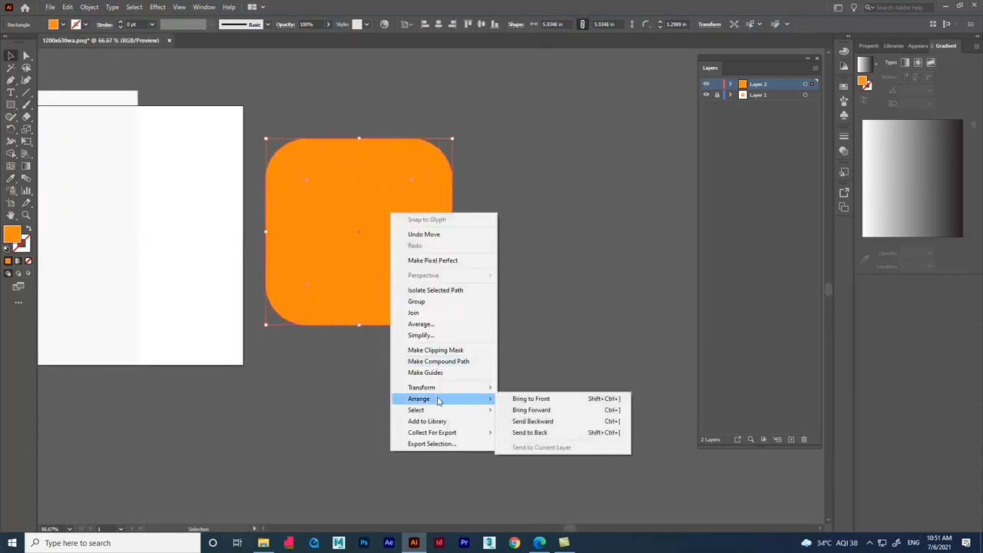
pyautogui.click(530, 432)
pyautogui.moveTo(391, 160); pyautogui.dragTo(395, 170)
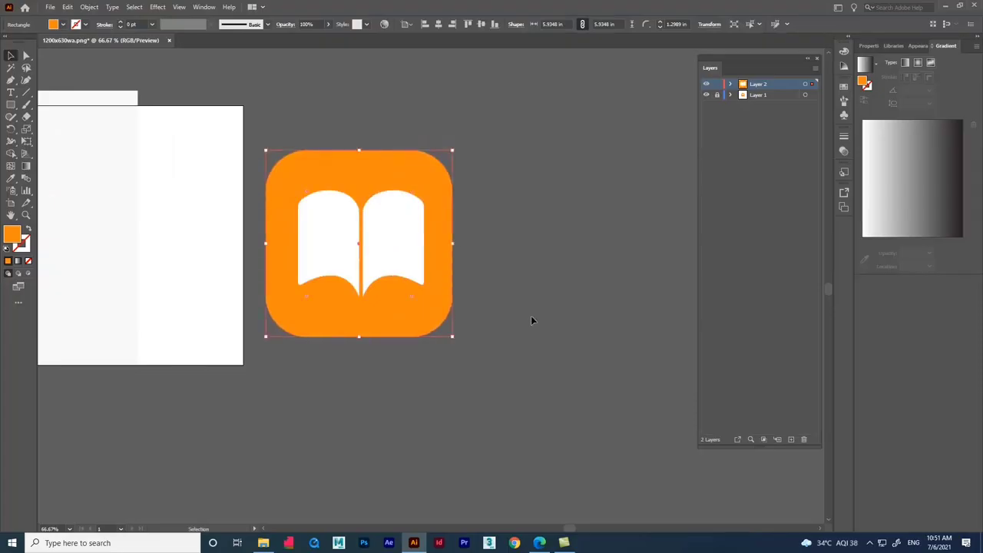